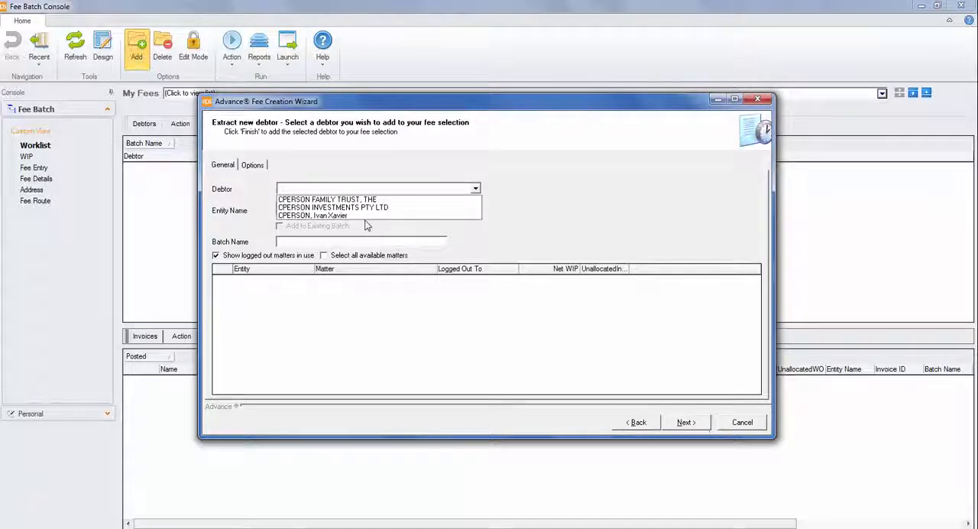
# Select the individual person from the matching debtors, with Practice Name as the entity, and continue to the fee options
pyautogui.click(365, 216)
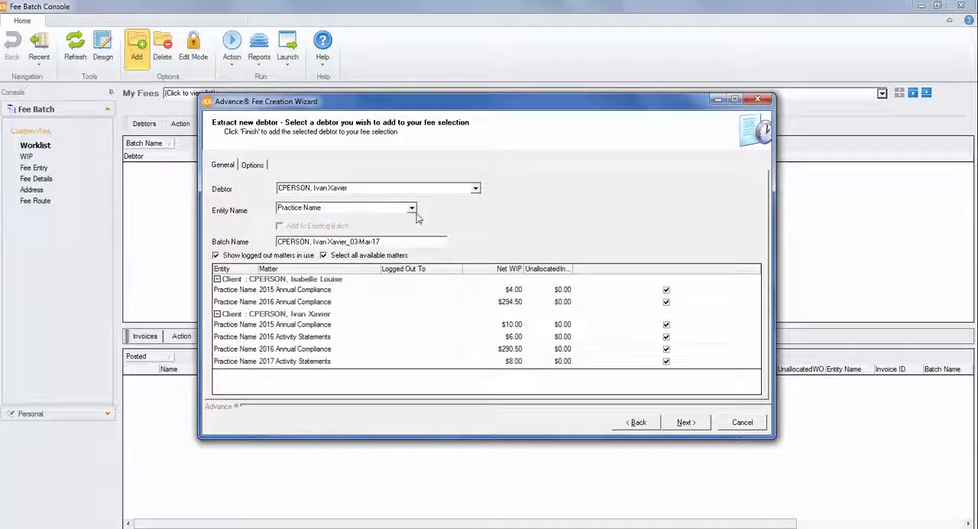
pyautogui.click(413, 216)
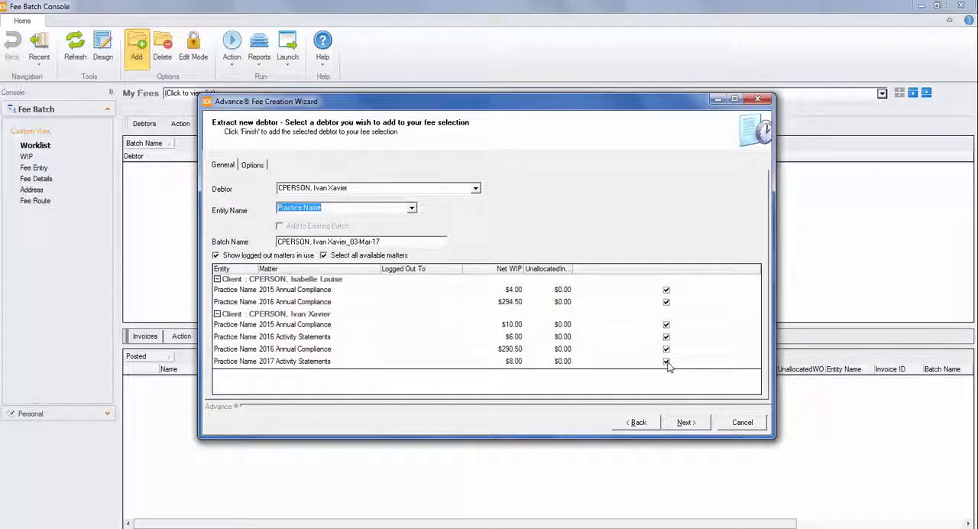
pyautogui.click(680, 422)
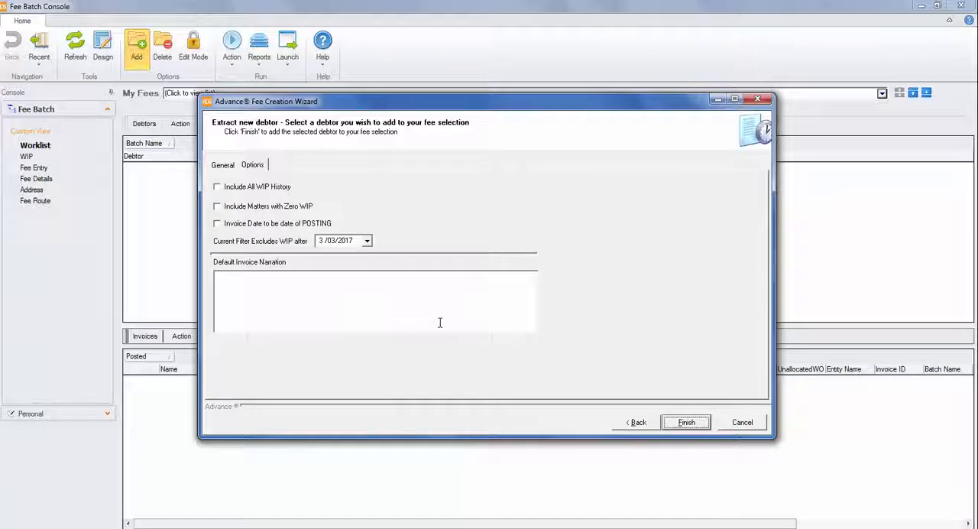
# Make the invoice date the date of posting, exclude WIP after 28/02/2017, and finish adding the debtor
pyautogui.click(272, 225)
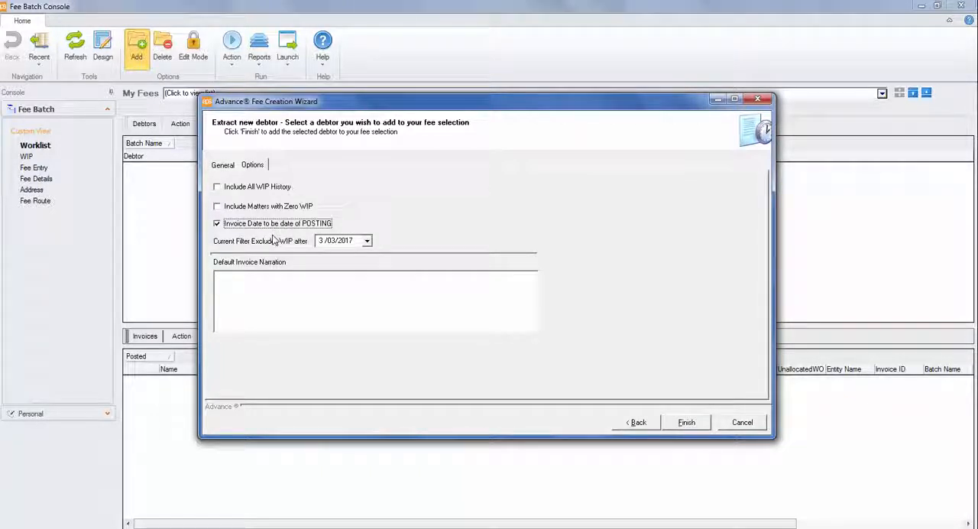
pyautogui.click(366, 241)
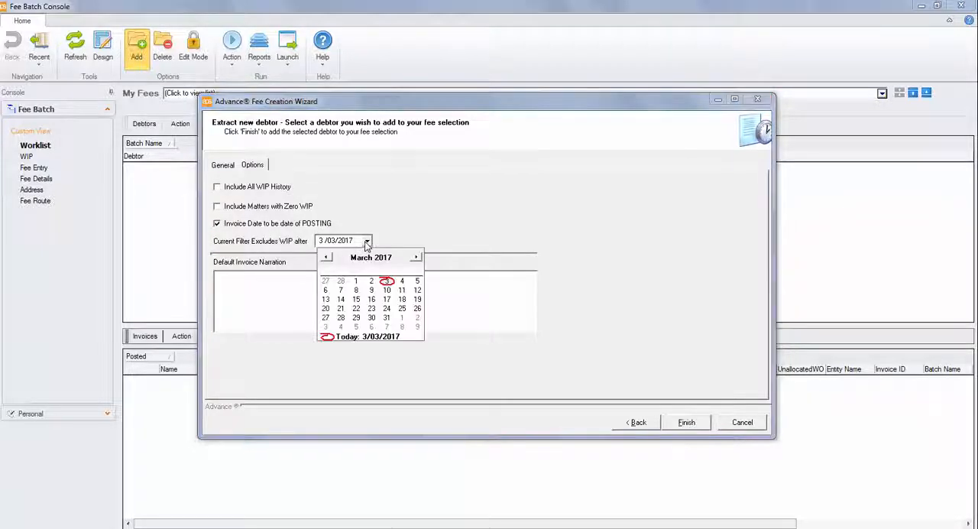
pyautogui.click(342, 283)
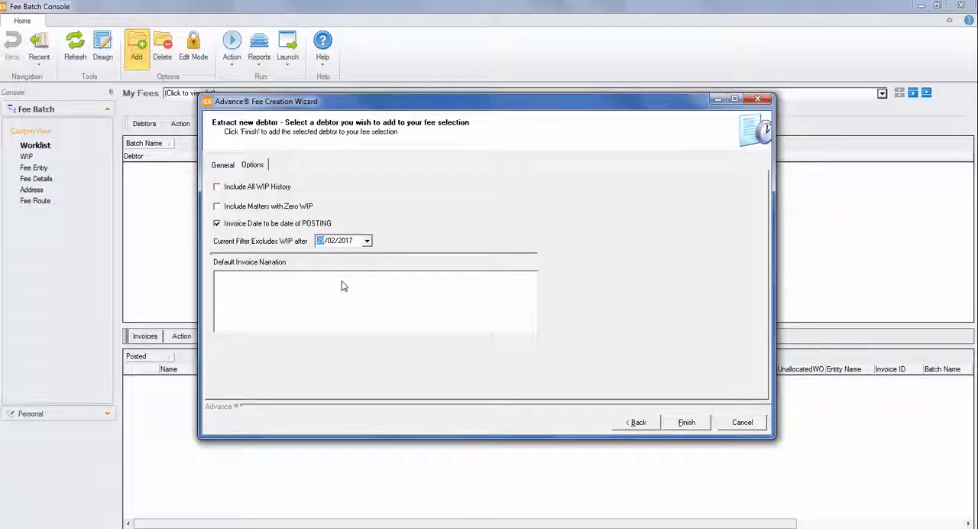
pyautogui.click(687, 422)
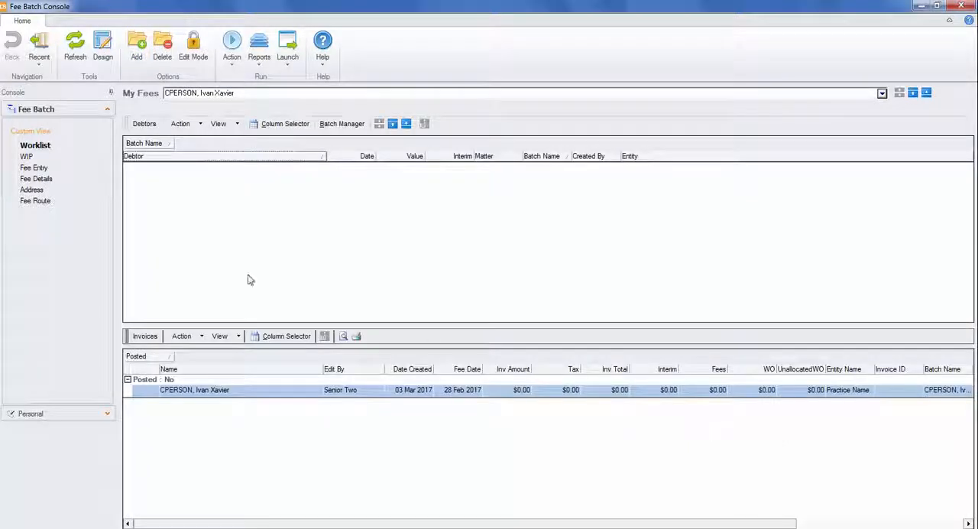
# Open the WIP view of the new fee and turn on edit mode
pyautogui.click(46, 136)
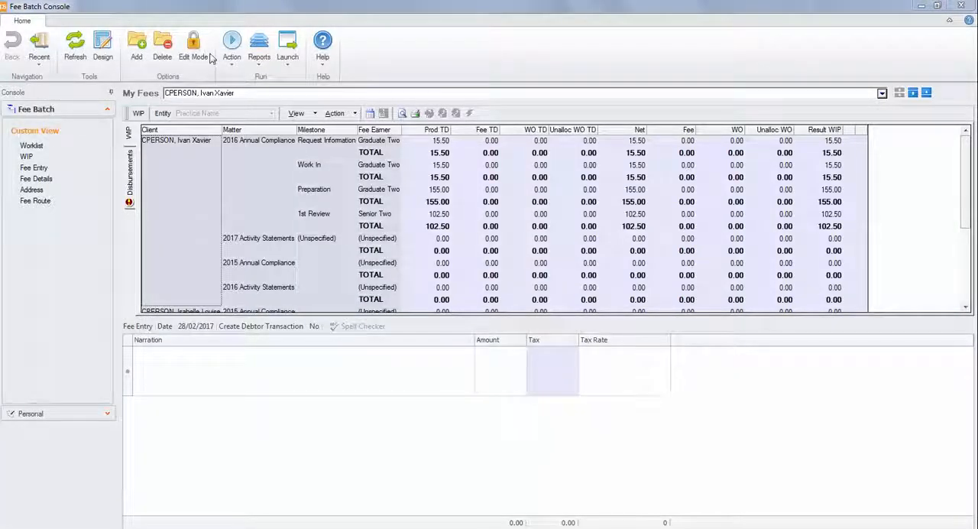
pyautogui.click(209, 58)
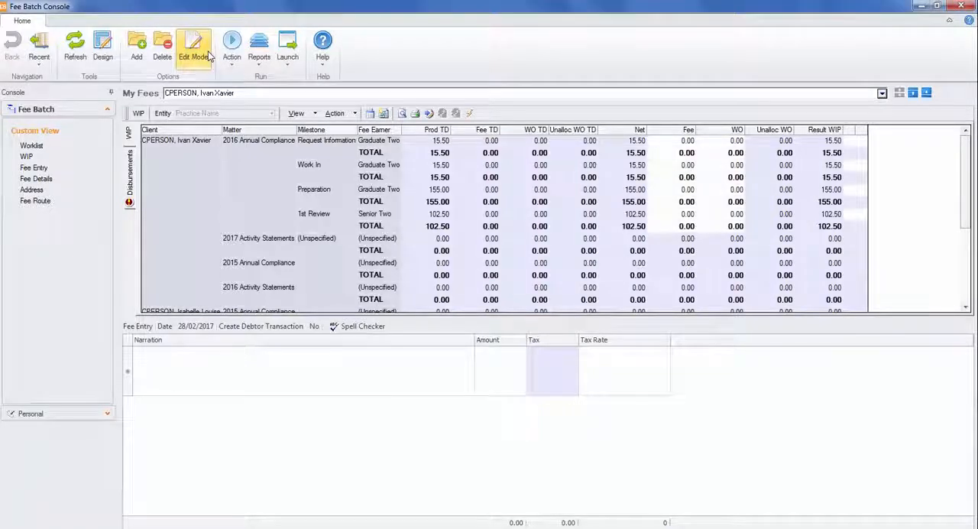
# Hide the Milestone, Fee Earner, Prod TD, Fee TD, WO TD, Unalloc WO TD and Unalloc WO columns, saving this as the default layout
pyautogui.click(356, 113)
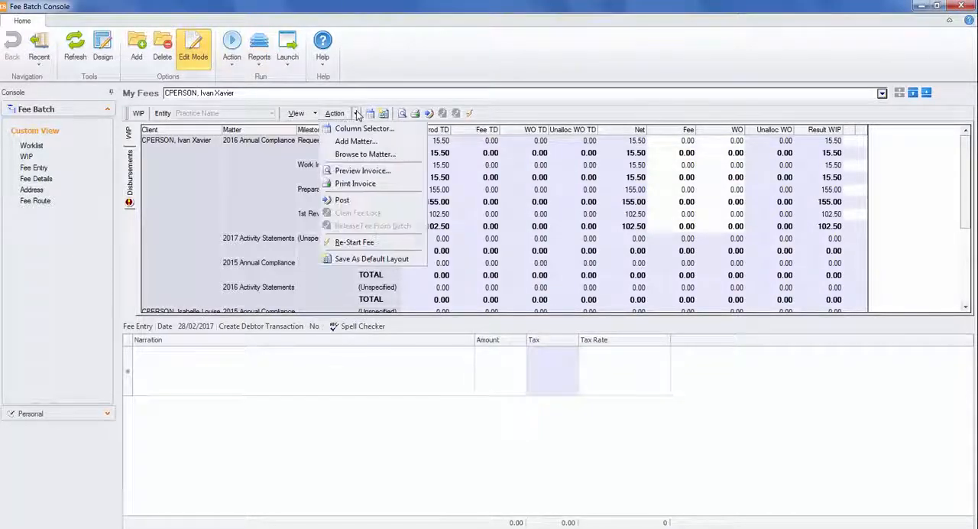
pyautogui.click(413, 133)
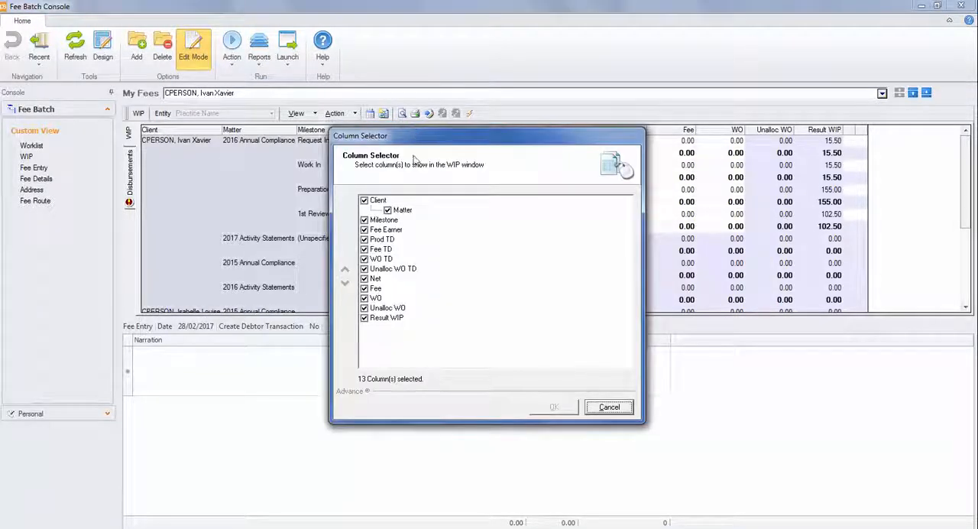
pyautogui.click(364, 220)
pyautogui.click(365, 230)
pyautogui.click(364, 249)
pyautogui.click(364, 259)
pyautogui.click(364, 269)
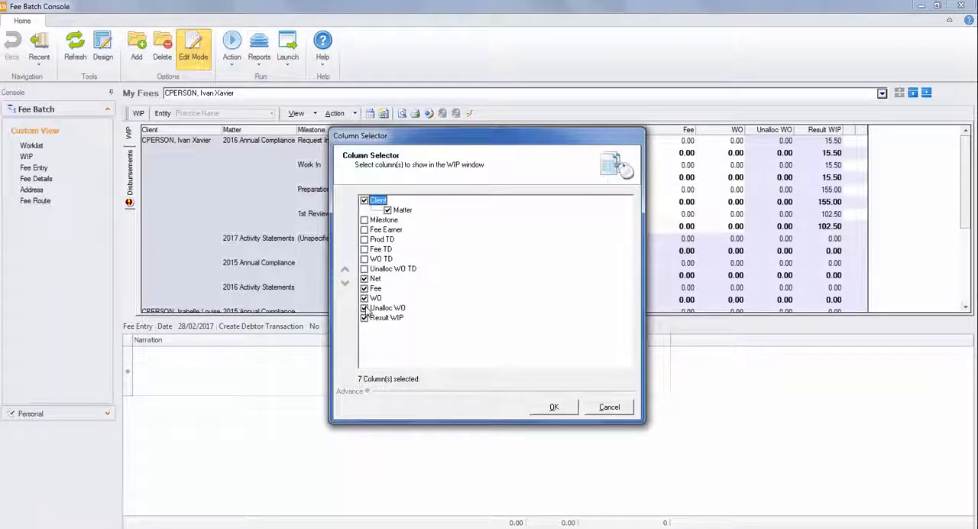
pyautogui.click(556, 406)
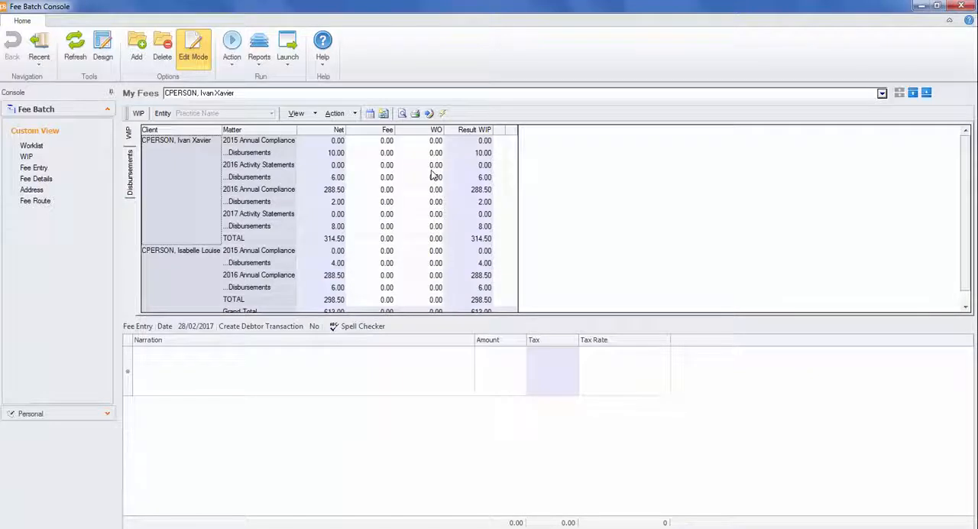
pyautogui.click(354, 114)
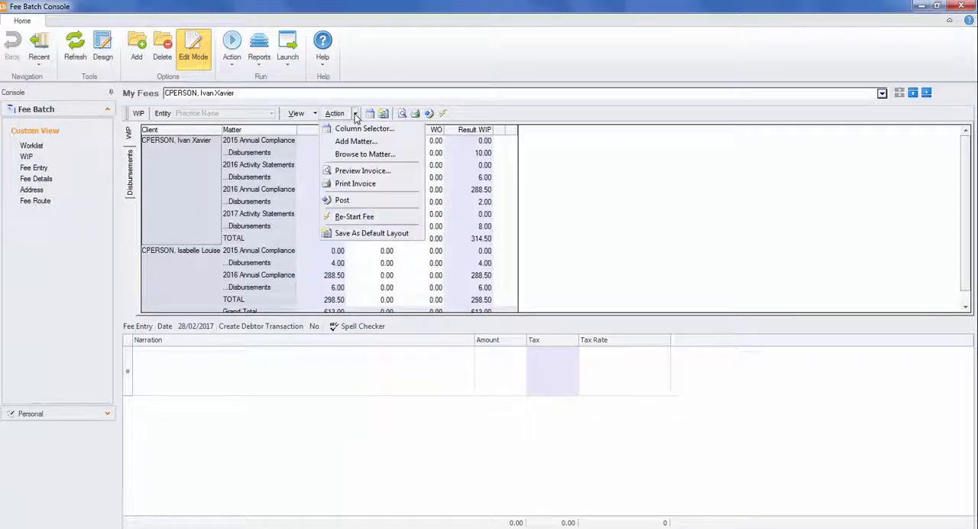
pyautogui.click(411, 238)
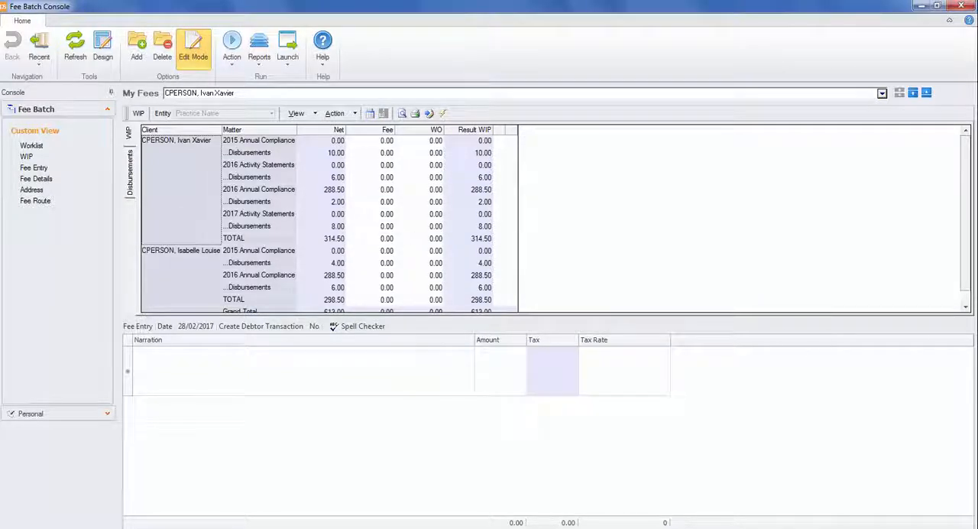
# Set the Grand Total fee to 600 and write off all of the remaining WIP
pyautogui.click(965, 306)
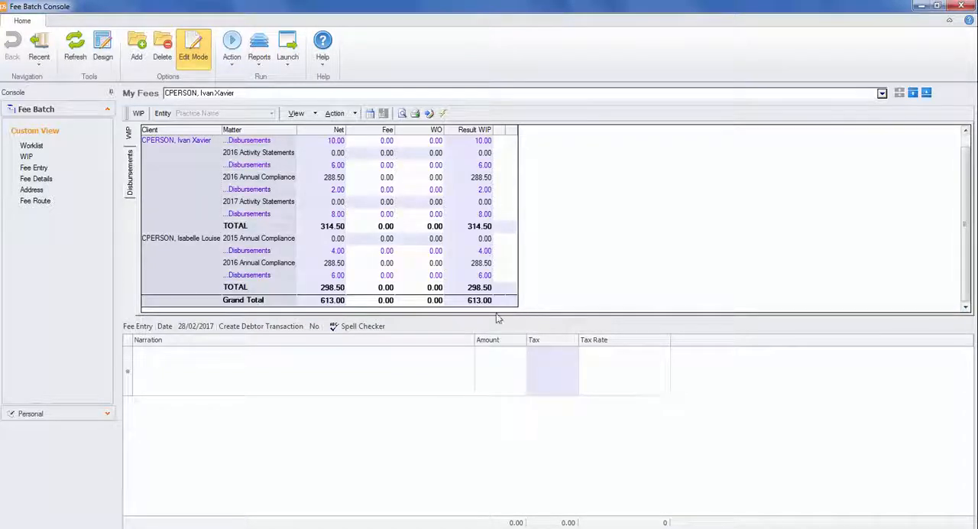
pyautogui.click(390, 302)
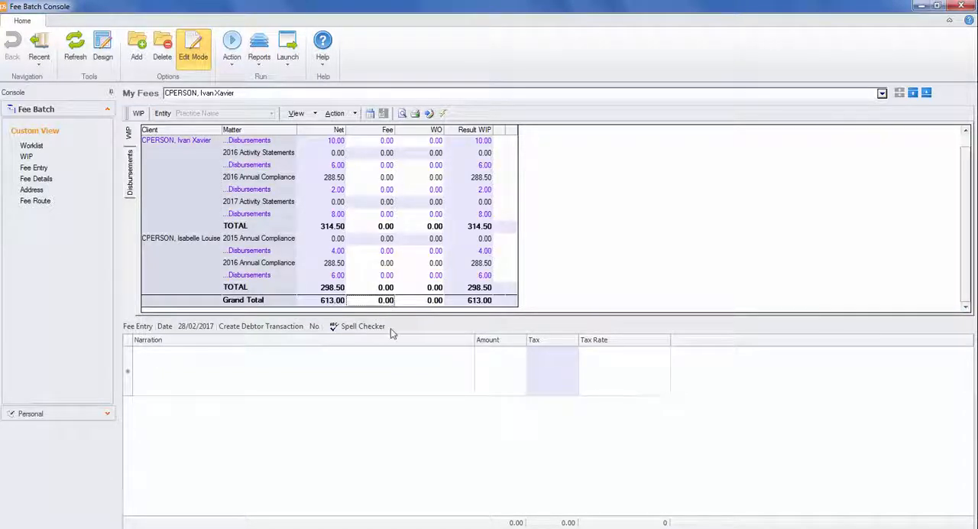
pyautogui.write('60')
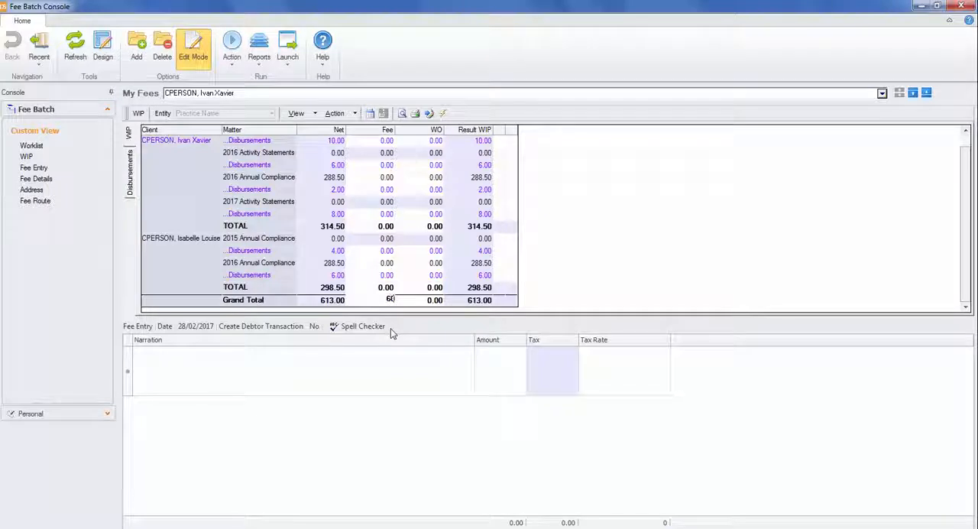
pyautogui.press('Return')
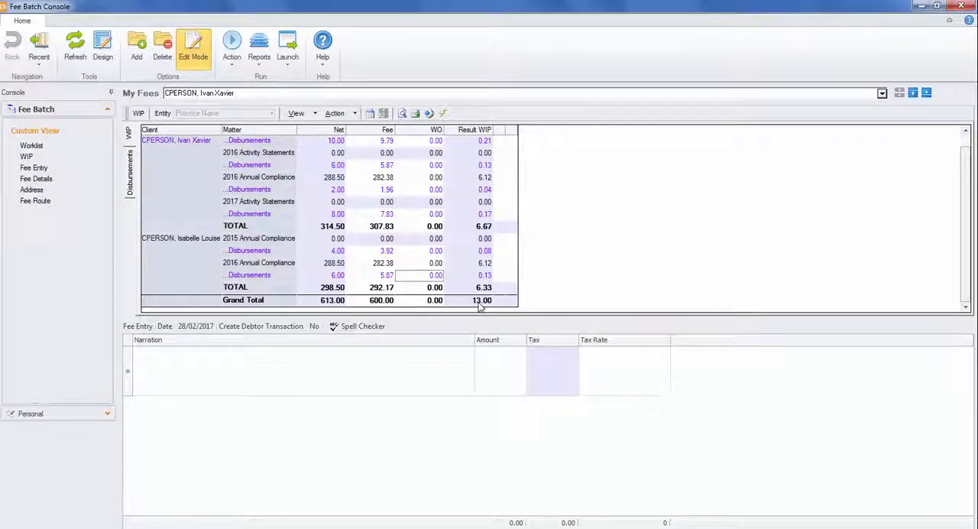
pyautogui.doubleClick(430, 303)
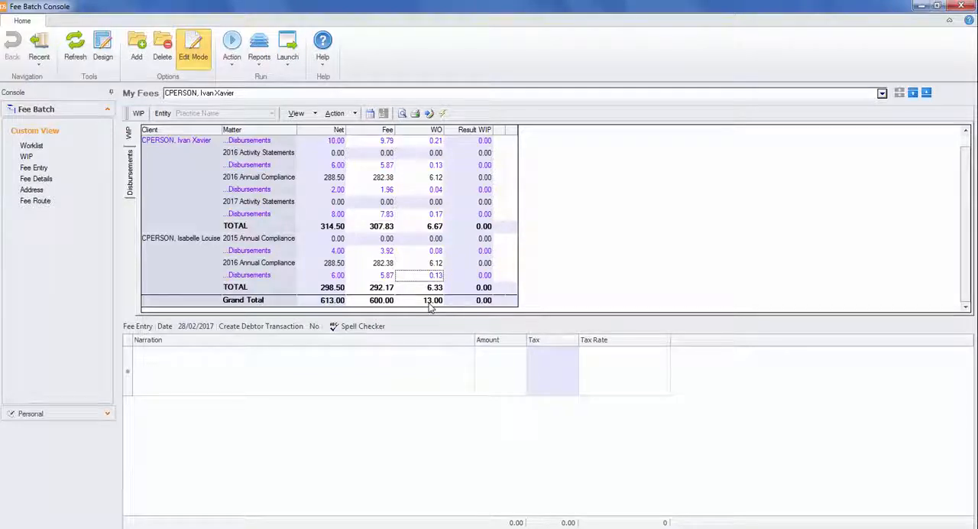
# Re-start the fee without keeping the narrations
pyautogui.click(354, 114)
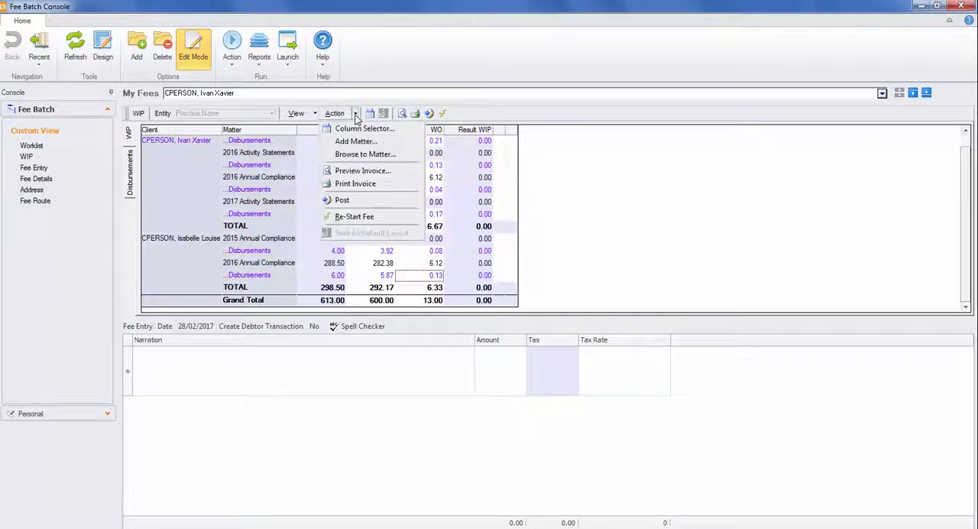
pyautogui.click(401, 220)
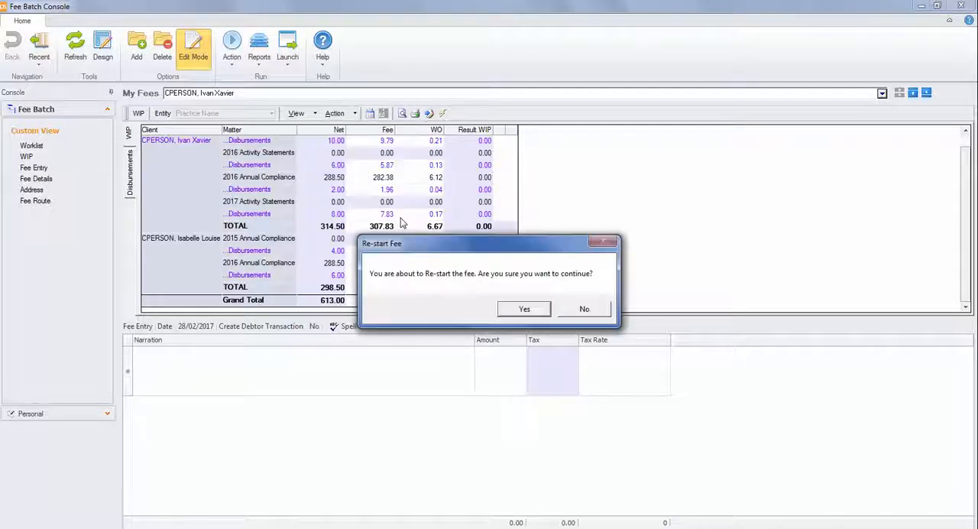
pyautogui.click(524, 309)
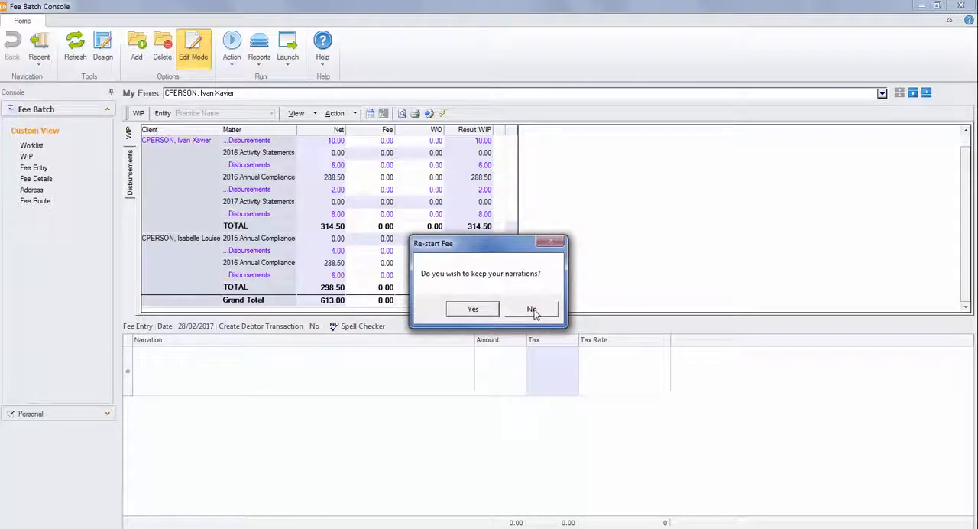
pyautogui.click(533, 310)
# Bill the full net amount of every disbursement line with WIP for both clients
pyautogui.click(385, 301)
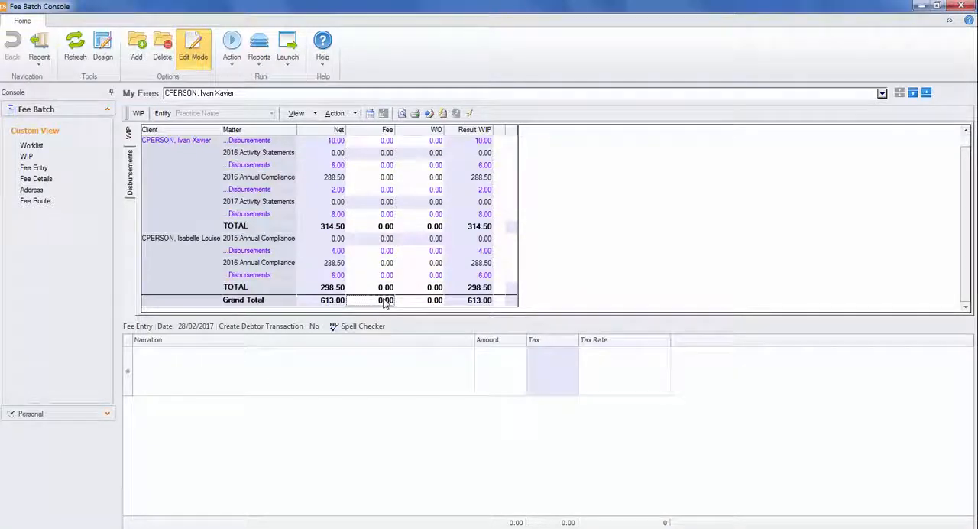
pyautogui.doubleClick(382, 142)
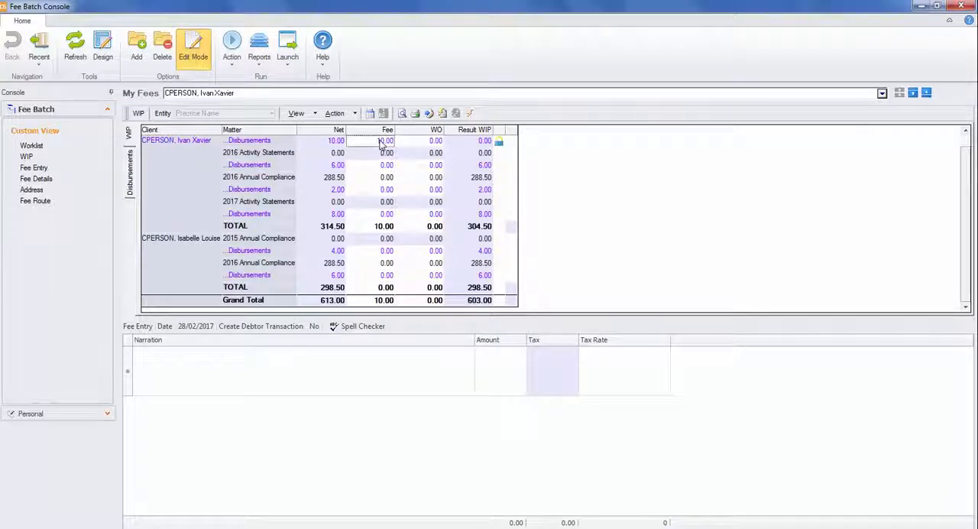
pyautogui.doubleClick(378, 167)
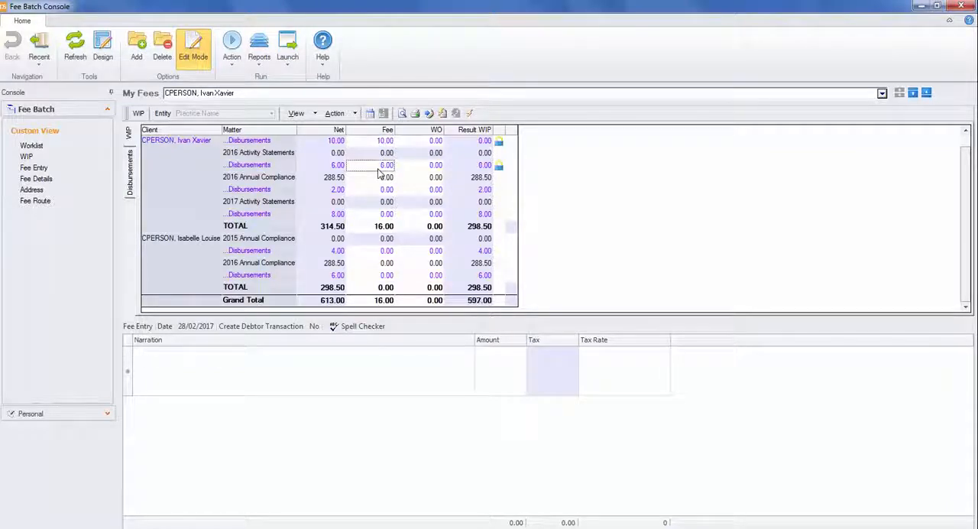
pyautogui.doubleClick(382, 192)
pyautogui.click(382, 217)
pyautogui.doubleClick(382, 216)
pyautogui.doubleClick(380, 251)
pyautogui.doubleClick(377, 276)
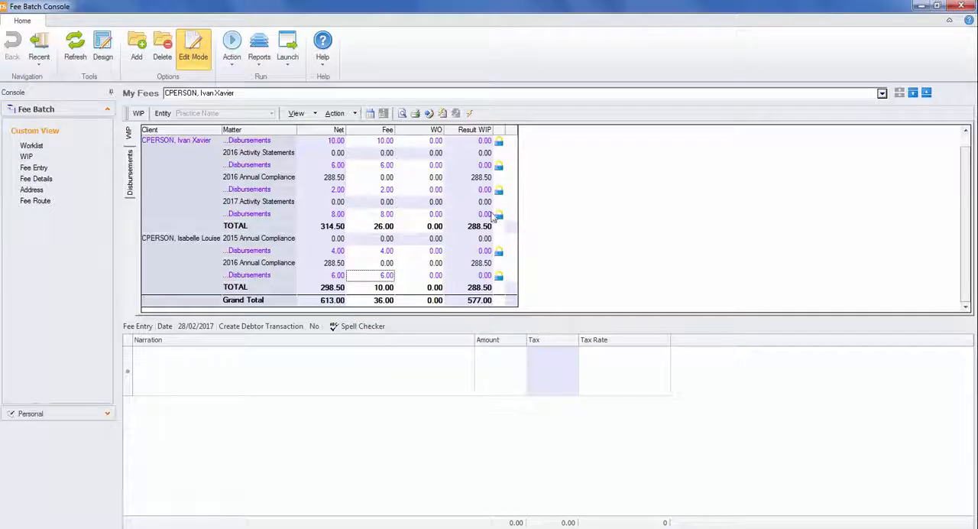
# Set the Grand Total fee to 600 with the disbursements locked, and write off the remaining WIP
pyautogui.click(384, 301)
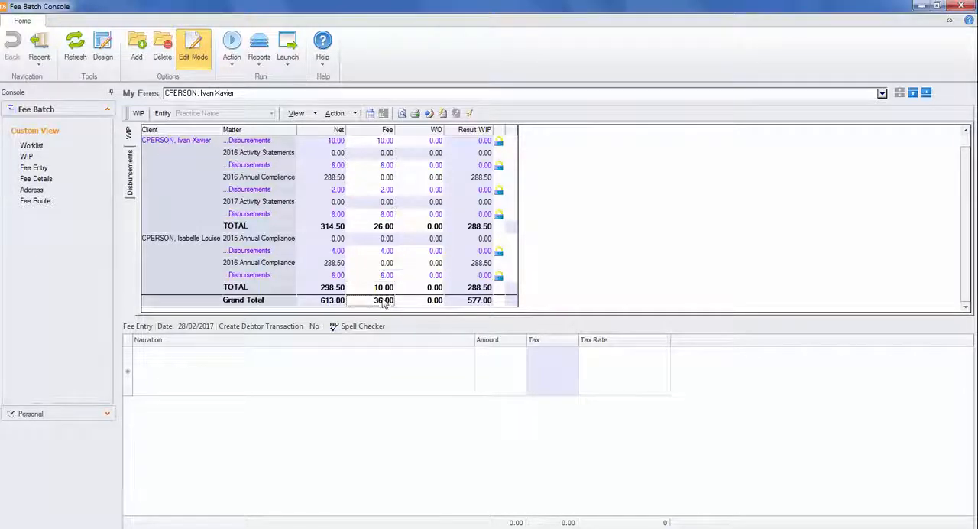
pyautogui.write('6')
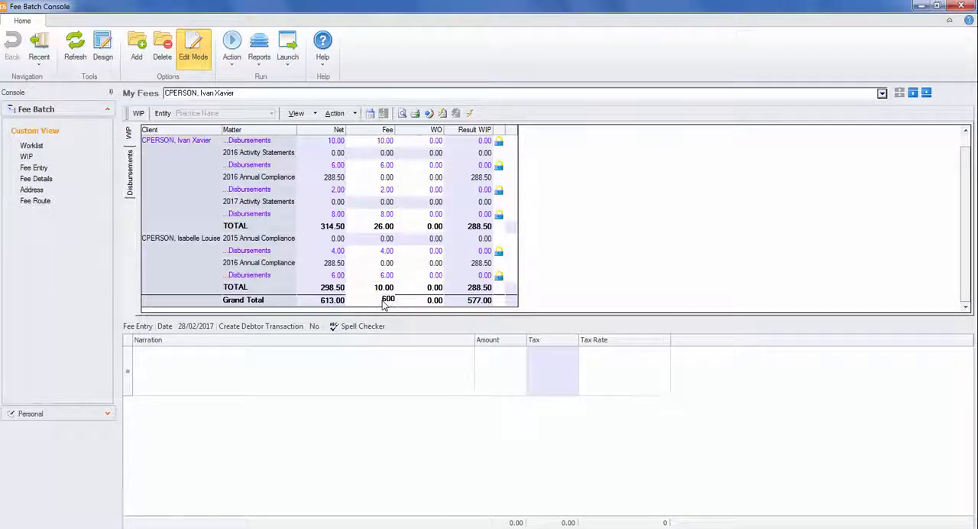
pyautogui.write('00')
pyautogui.press('Return')
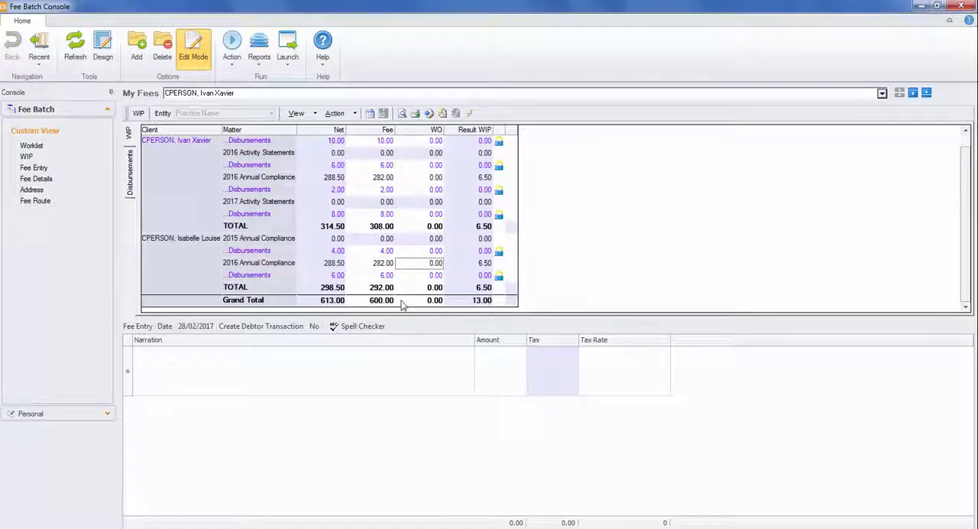
pyautogui.doubleClick(407, 305)
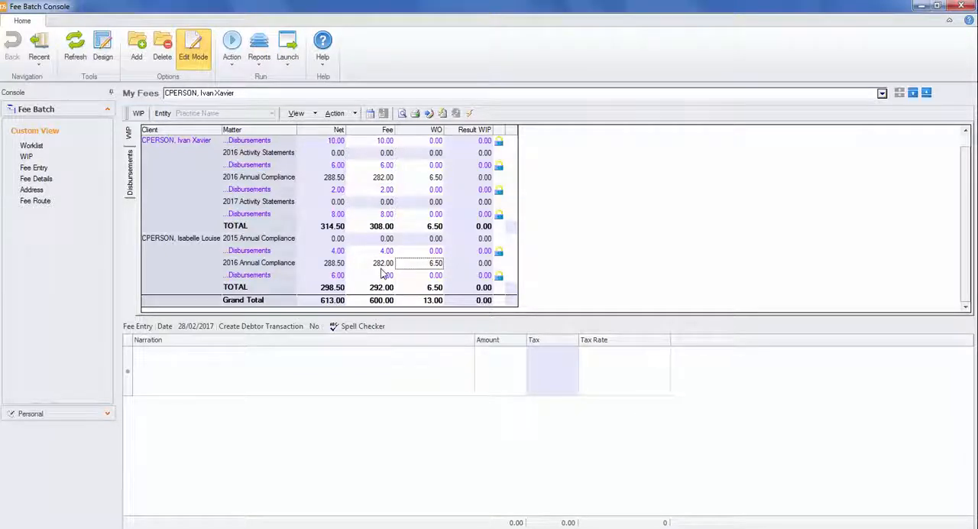
# Open the allocation details of the first client's 2016 Annual Compliance fee and sort the entries by fee earner
pyautogui.click(382, 177)
pyautogui.rightClick(382, 178)
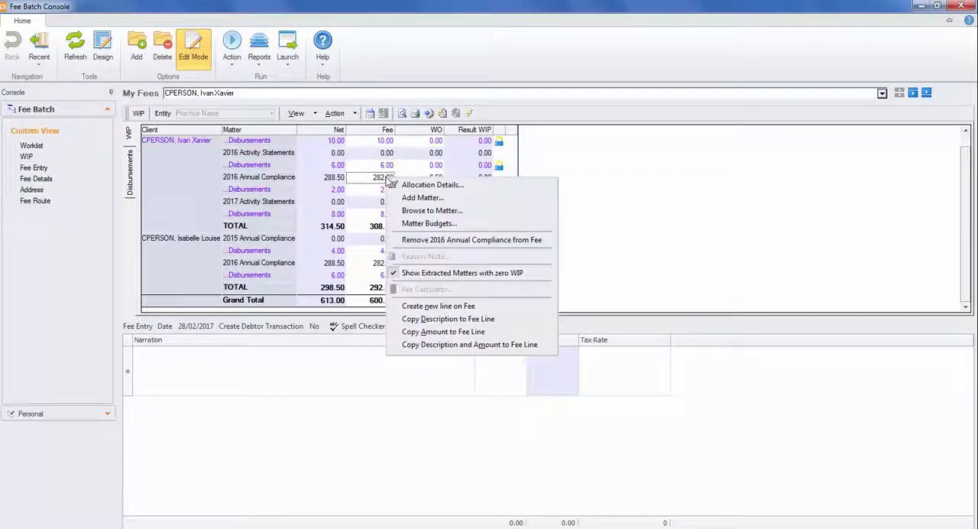
pyautogui.click(537, 186)
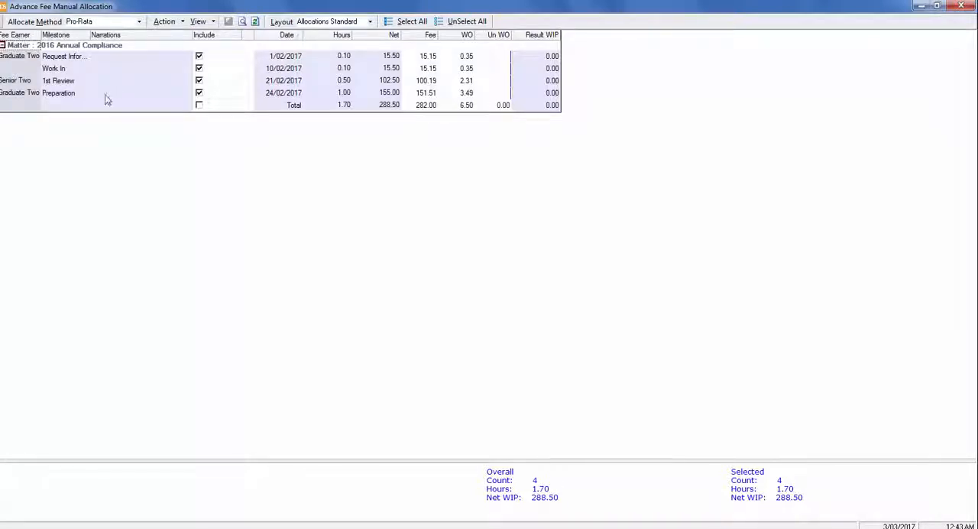
pyautogui.click(20, 36)
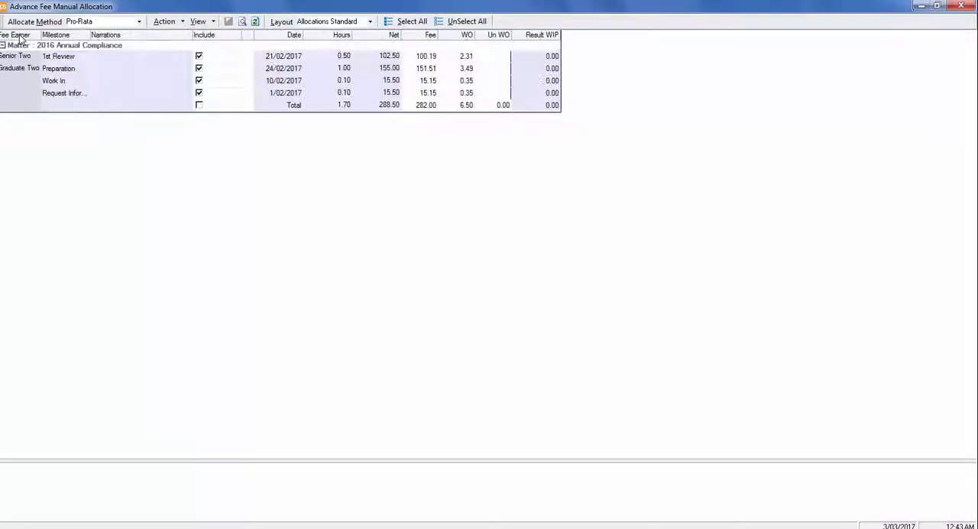
# Clear the fee and write-off amounts of all four 2016 Annual Compliance entries to 0.00
pyautogui.doubleClick(435, 58)
pyautogui.click(448, 58)
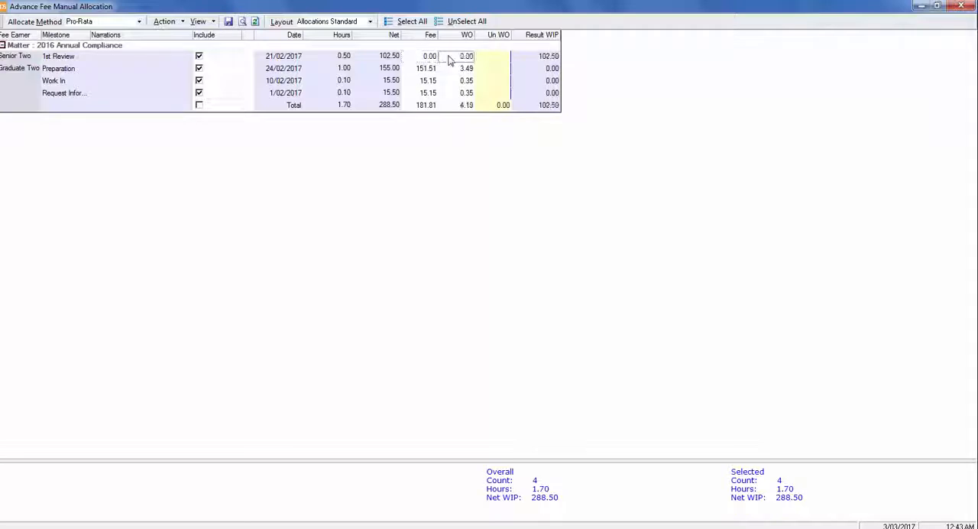
pyautogui.doubleClick(451, 59)
pyautogui.doubleClick(429, 69)
pyautogui.doubleClick(430, 81)
pyautogui.doubleClick(457, 81)
pyautogui.doubleClick(456, 94)
pyautogui.doubleClick(430, 93)
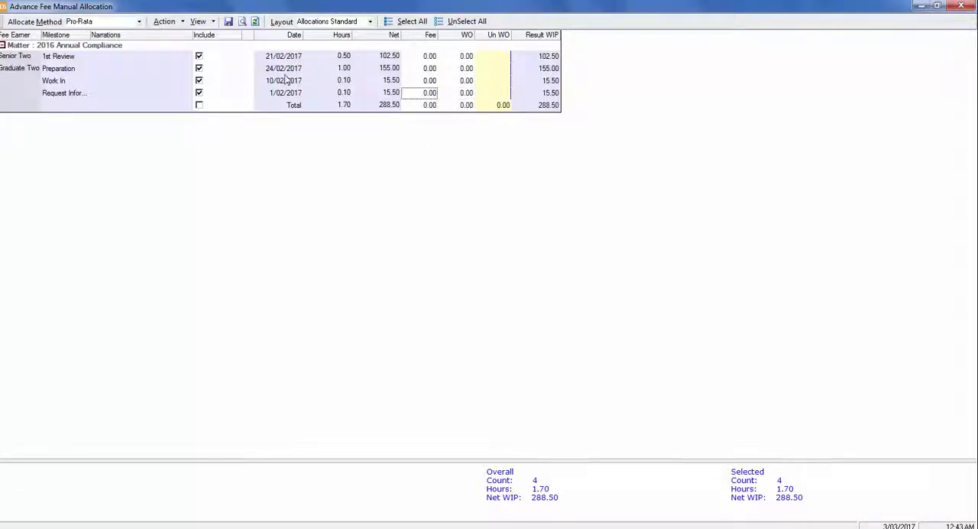
# Bill the full net amounts of Graduate Two's Preparation, Work In and Request Information entries: 155.00, 15.50 and 15.50
pyautogui.doubleClick(426, 69)
pyautogui.doubleClick(429, 80)
pyautogui.doubleClick(430, 94)
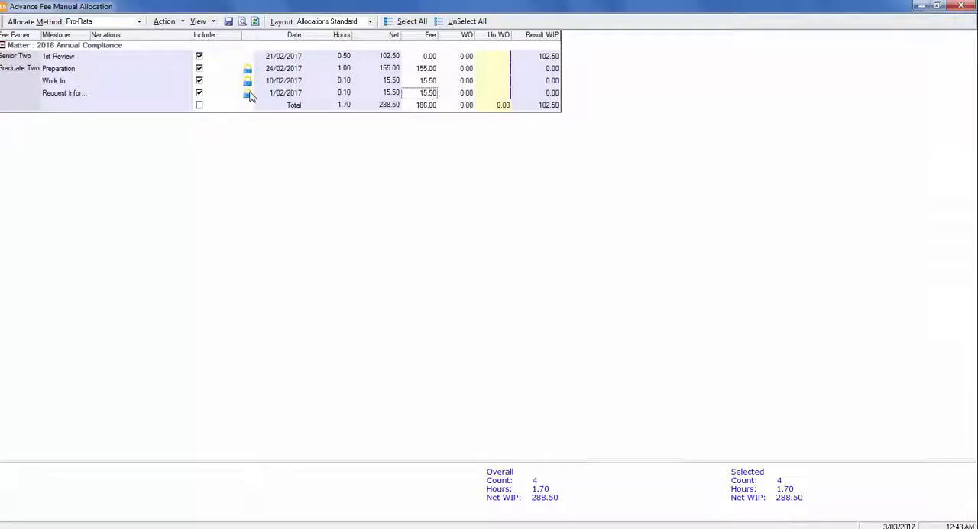
# Set the total fee of the matter to 282 and write off the remaining WIP on the 1st Review entry
pyautogui.click(423, 109)
pyautogui.write('282')
pyautogui.press('Tab')
pyautogui.click(451, 59)
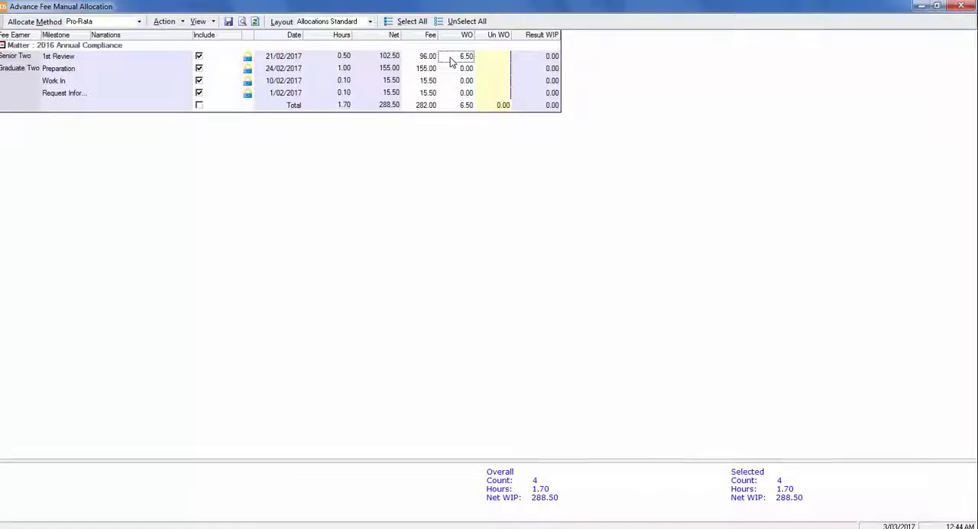
# Unlock the 1st Review entry and clear its fee and write-off amounts
pyautogui.click(247, 57)
pyautogui.doubleClick(427, 60)
pyautogui.click(452, 59)
# Exclude the Preparation entry from the fee and set the matter's total fee to 282
pyautogui.click(199, 68)
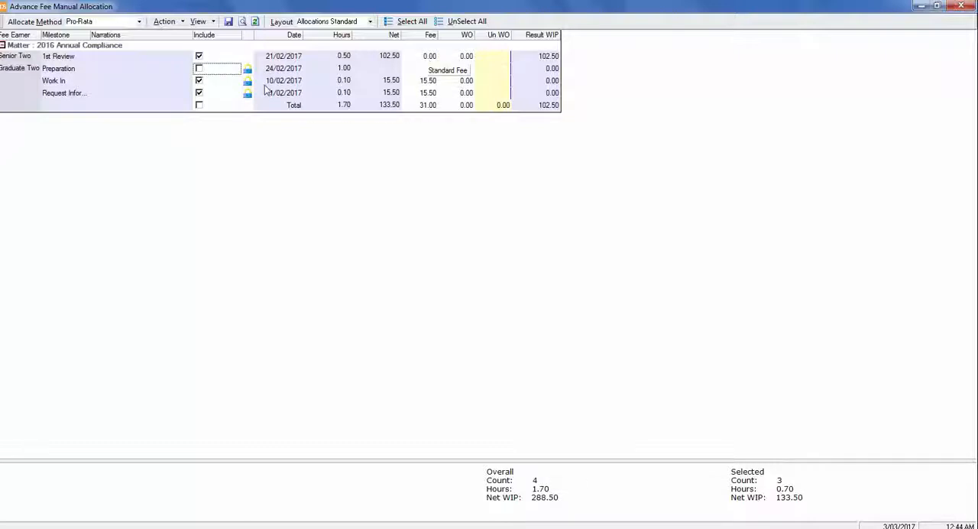
pyautogui.click(434, 107)
pyautogui.write('282')
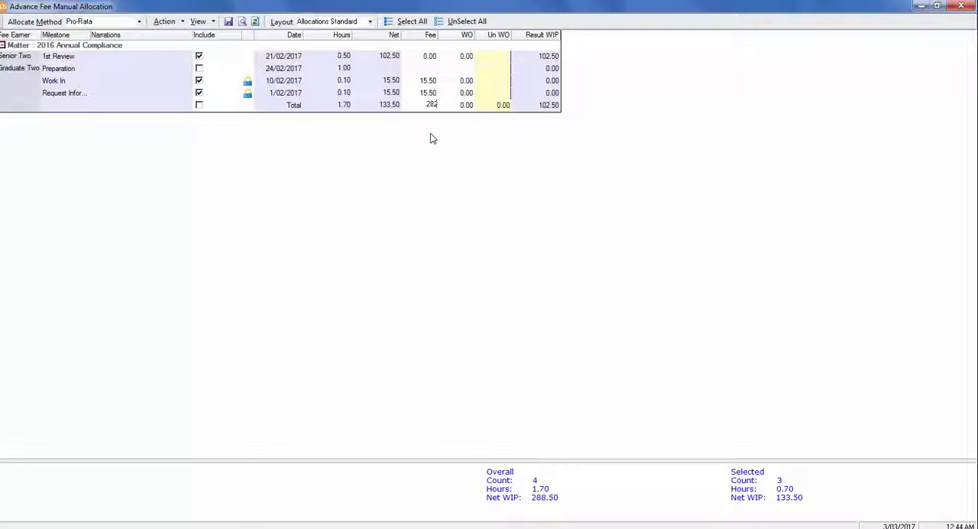
pyautogui.press('Tab')
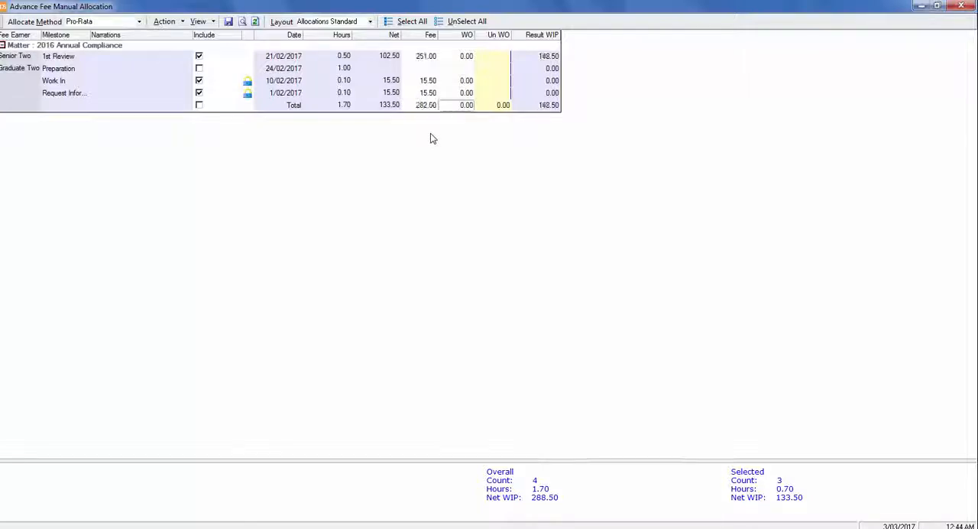
# Write off the 1st Review entry's resulting WIP, then close the manual allocation and save the changes
pyautogui.doubleClick(464, 58)
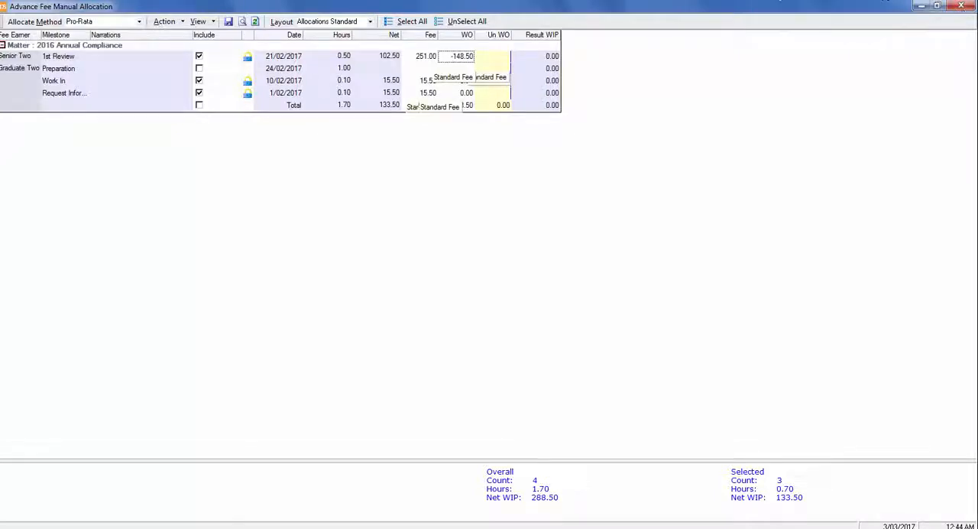
pyautogui.click(964, 6)
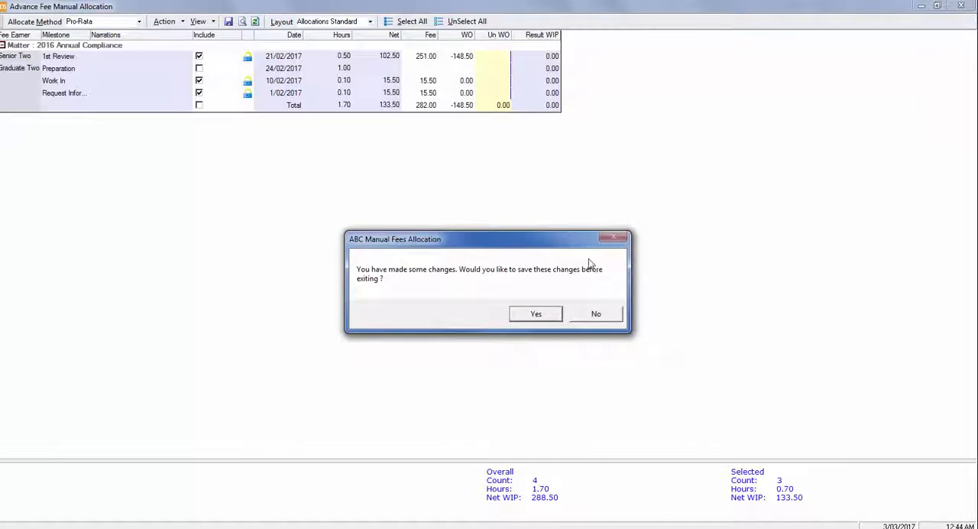
pyautogui.click(548, 315)
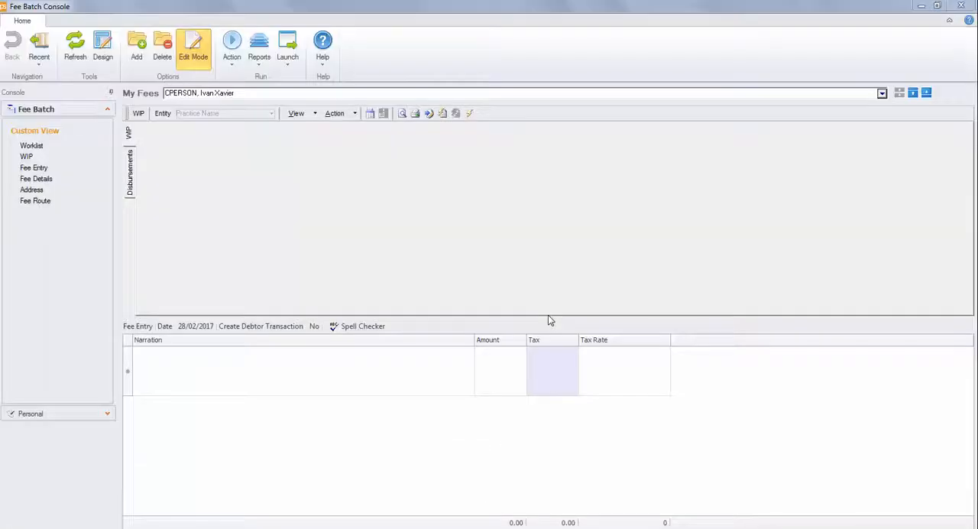
# View the unextracted WIP of the first client's 2016 Annual Compliance matter and close its details without adding it to the fee
pyautogui.click(965, 302)
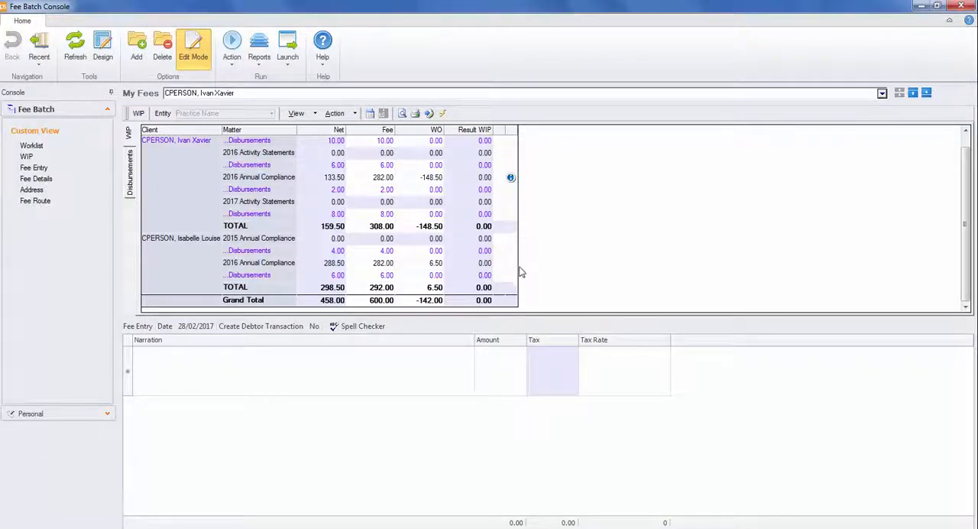
pyautogui.click(511, 179)
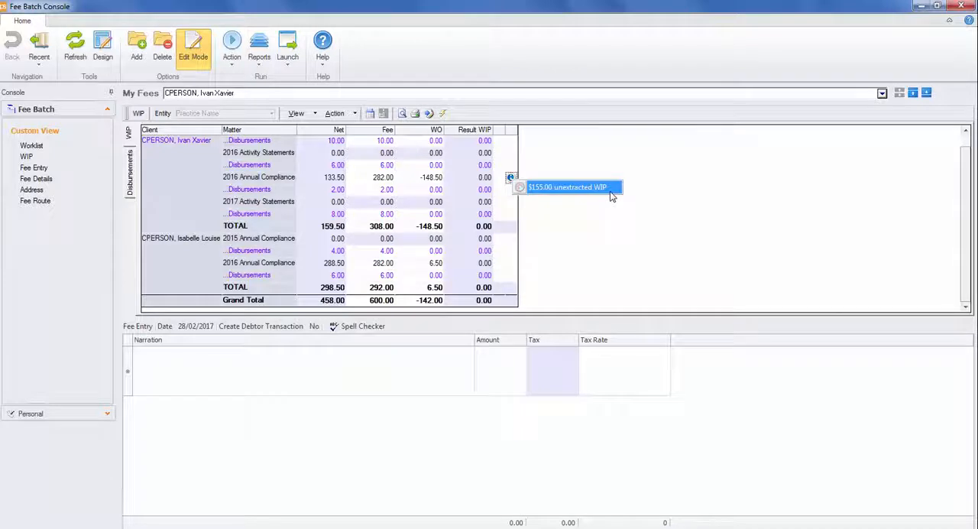
pyautogui.click(610, 192)
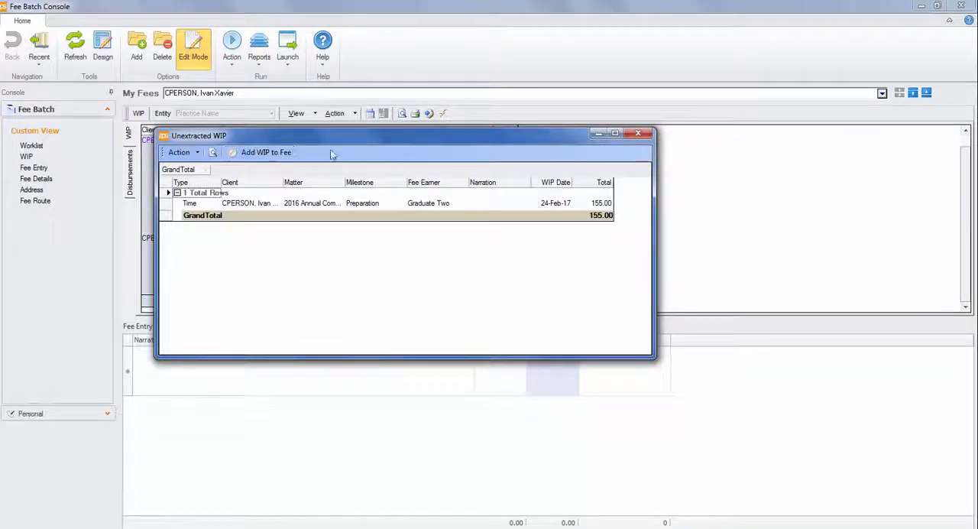
pyautogui.click(645, 134)
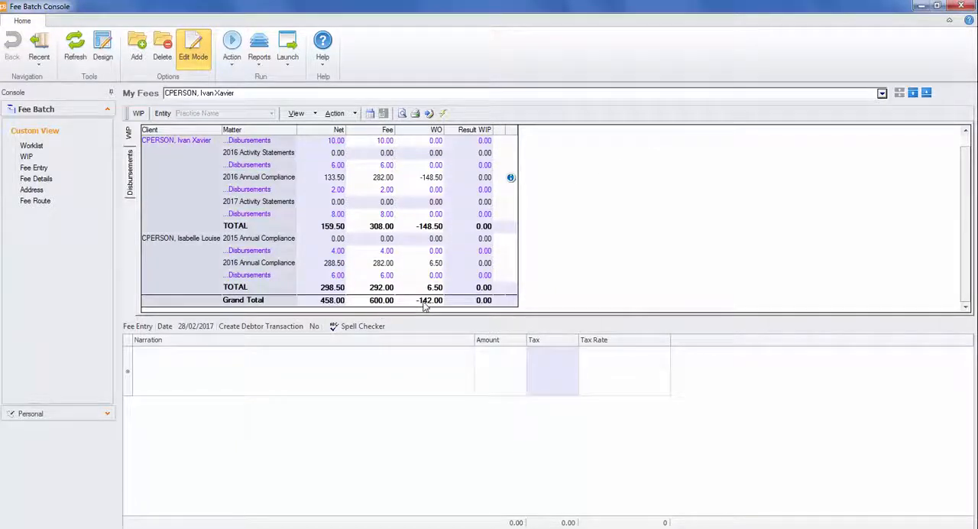
# Create the first fee entry line with the 600.00 amount and enter the narration "As per contract."
pyautogui.click(148, 365)
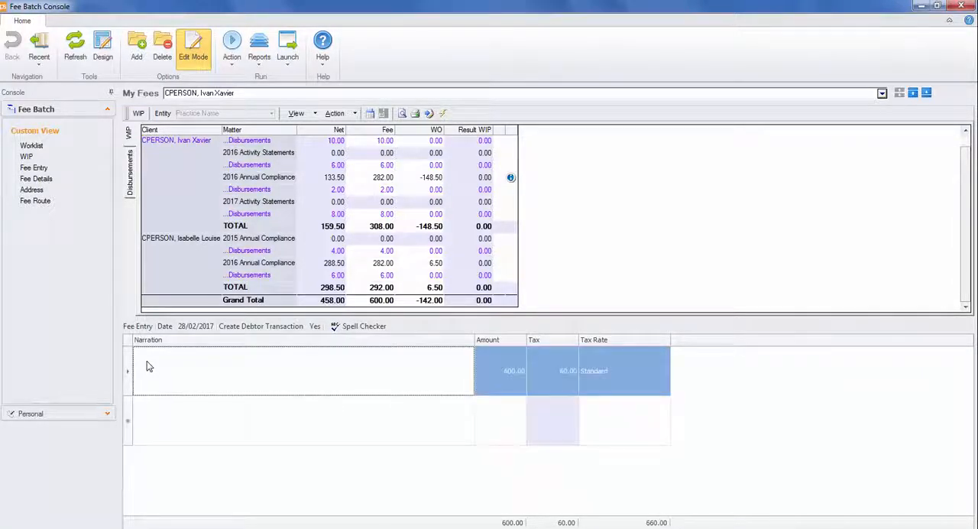
pyautogui.click(149, 365)
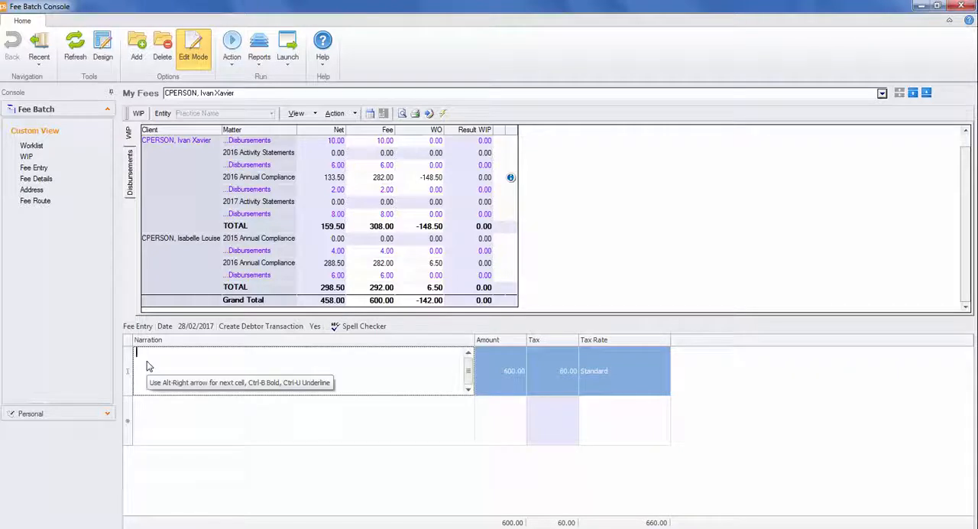
pyautogui.write('As per contract')
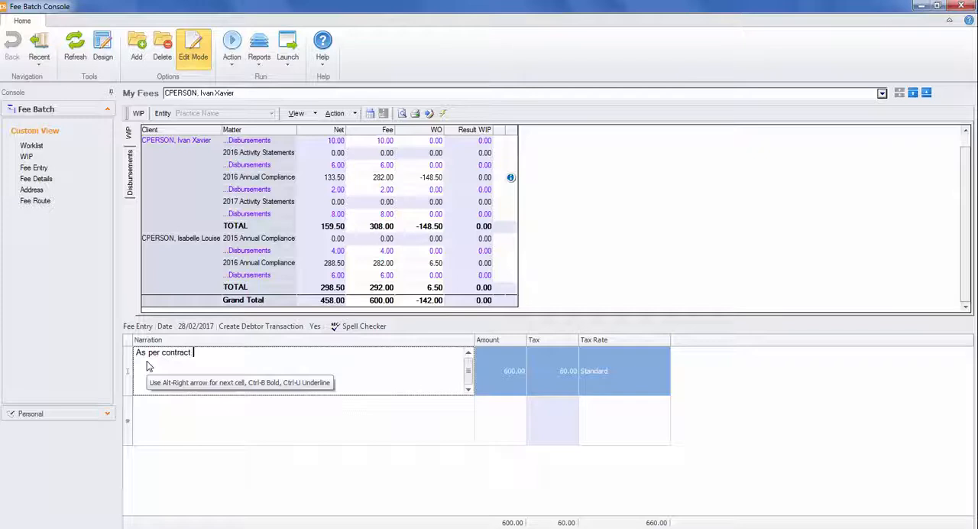
pyautogui.write('.')
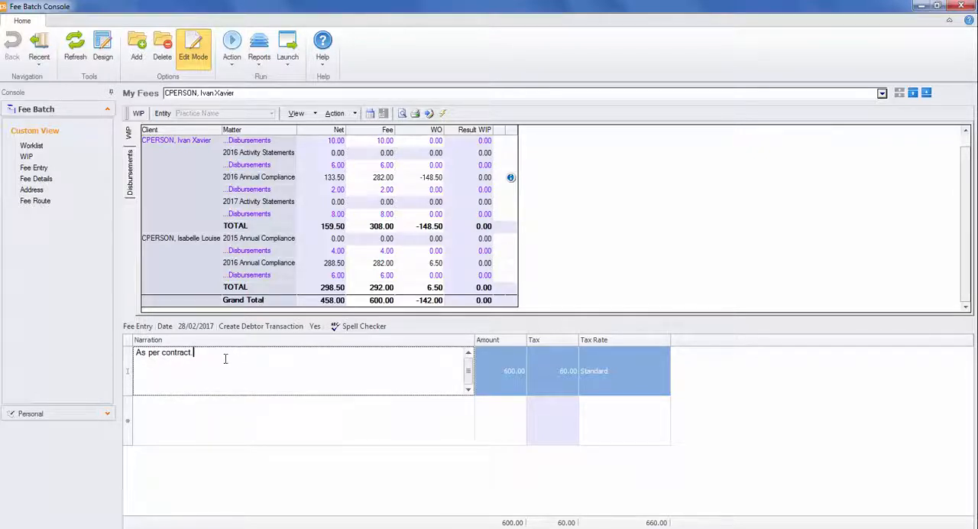
# Open the fee line's narration in the Narration Builder and copy the previously used 31-Mar-2016 Professional Fees narration into the text
pyautogui.moveTo(213, 356); pyautogui.dragTo(110, 367)
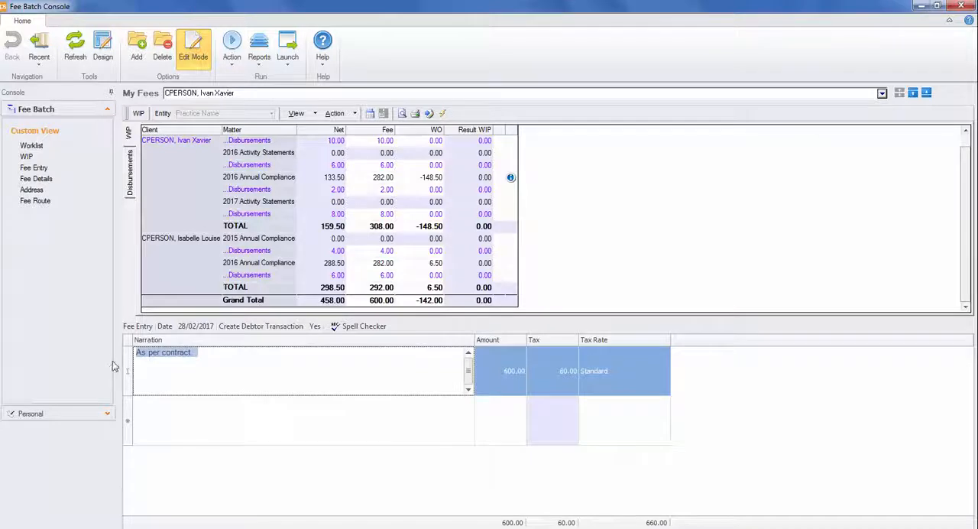
pyautogui.rightClick(187, 368)
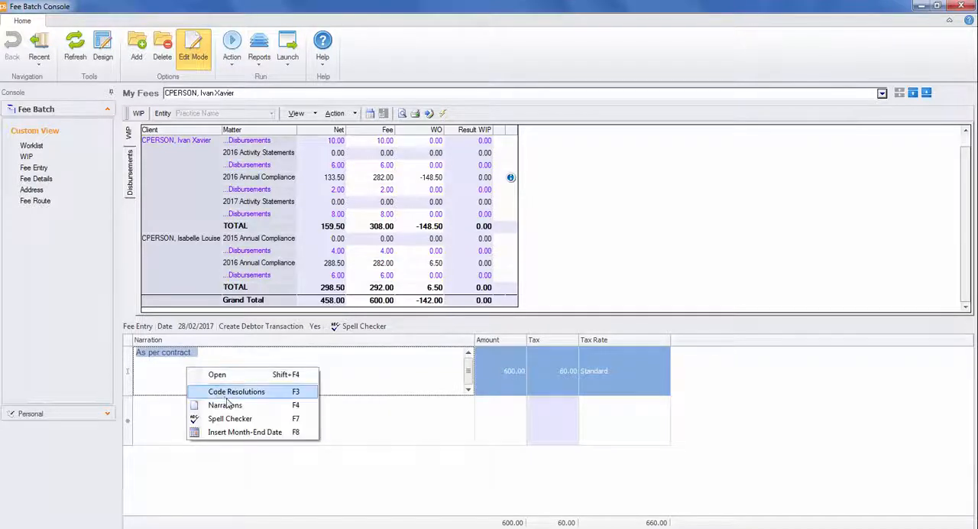
pyautogui.click(253, 416)
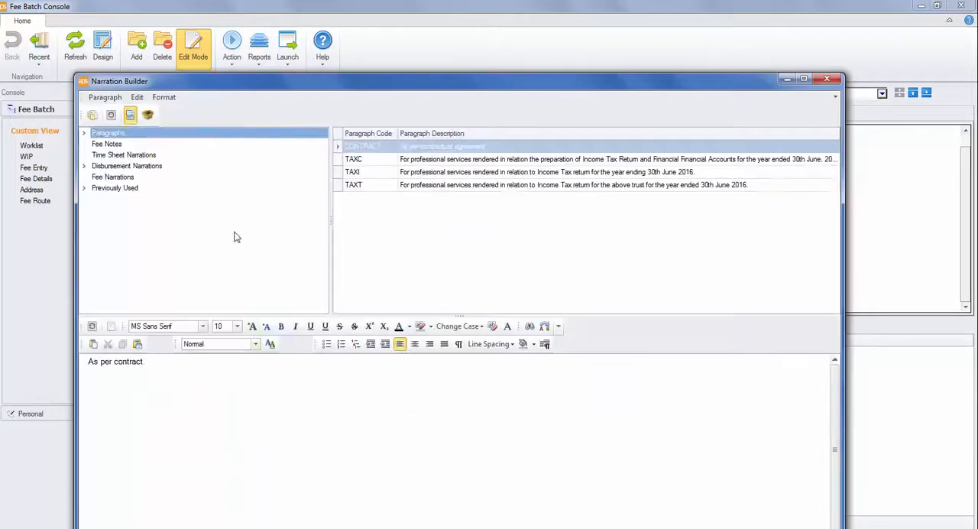
pyautogui.click(122, 189)
pyautogui.doubleClick(122, 189)
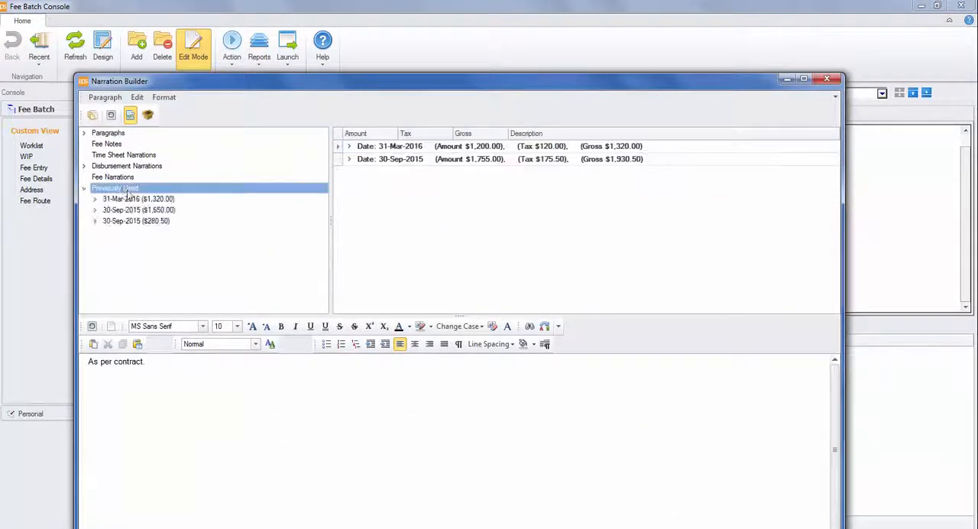
pyautogui.click(137, 199)
pyautogui.doubleClick(137, 200)
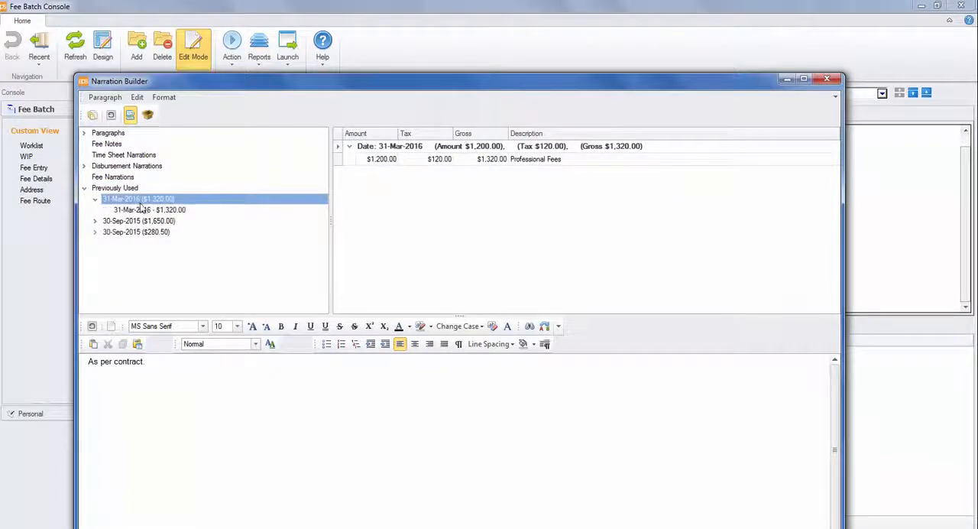
pyautogui.click(143, 210)
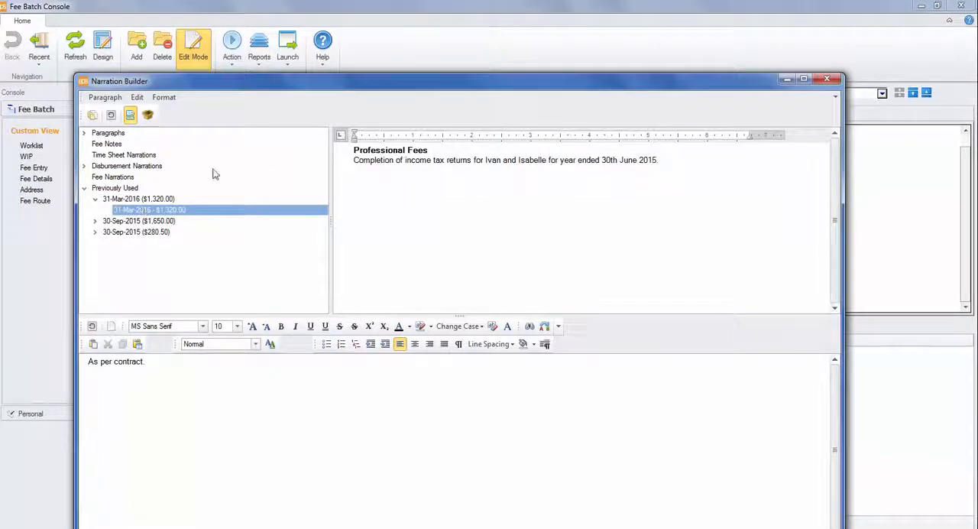
pyautogui.click(92, 115)
# Delete "As per contract." from the narration text and copy the remaining Professional Fees narration to the fee line
pyautogui.moveTo(145, 361); pyautogui.dragTo(58, 364)
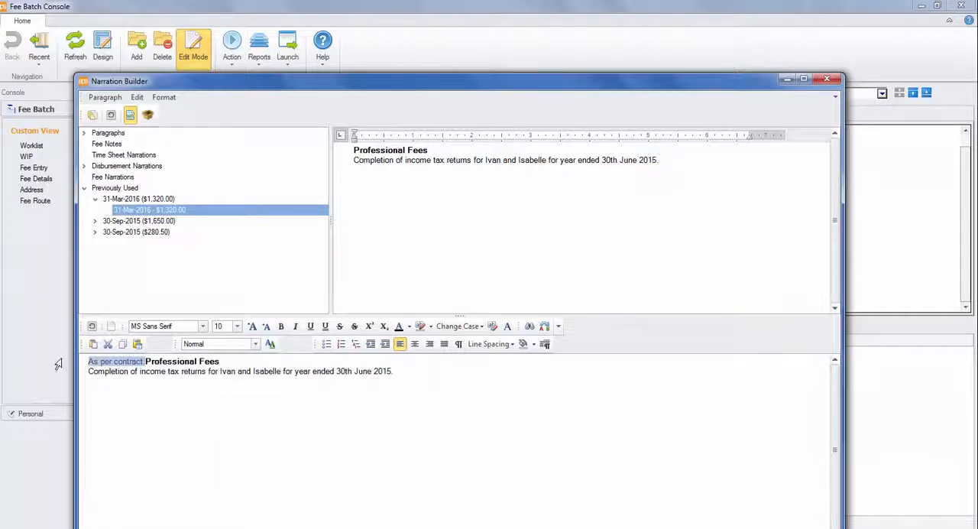
pyautogui.press('Delete')
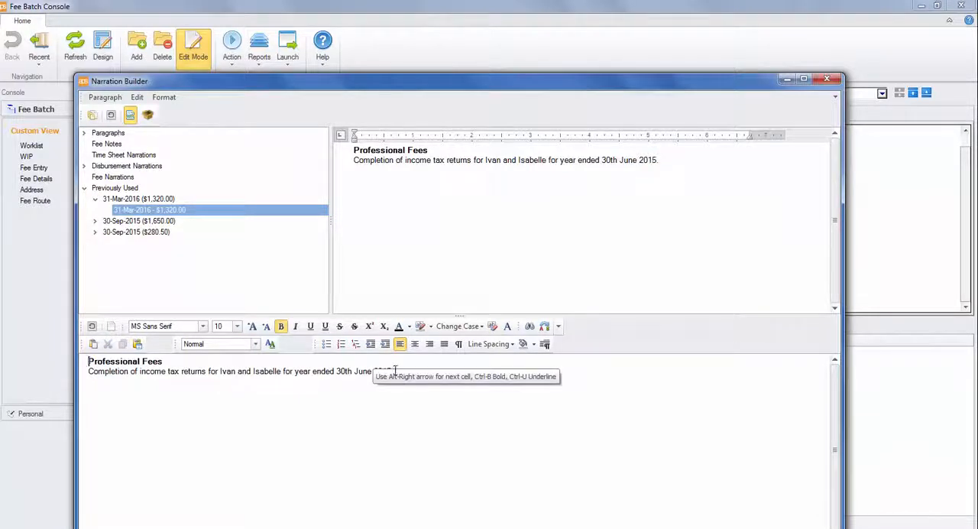
pyautogui.hotkey('ctrl', 'a')
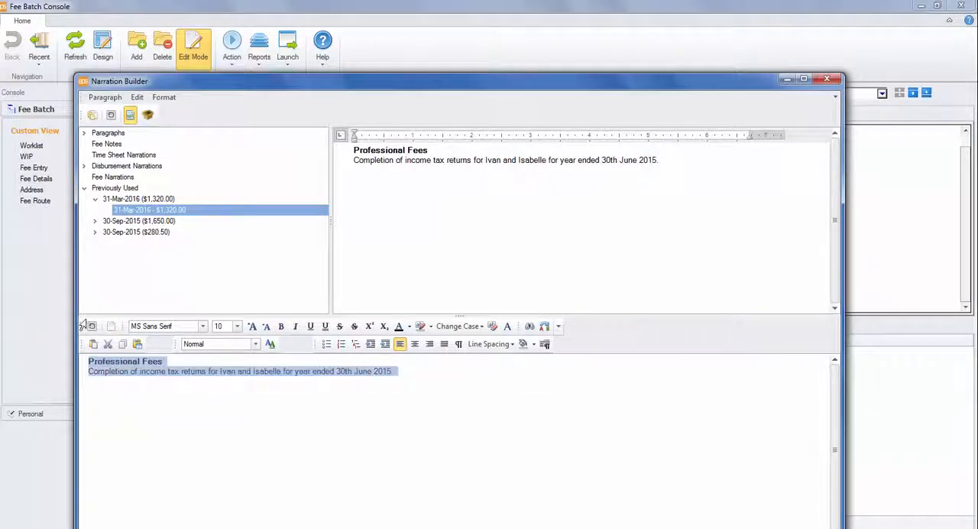
pyautogui.click(95, 327)
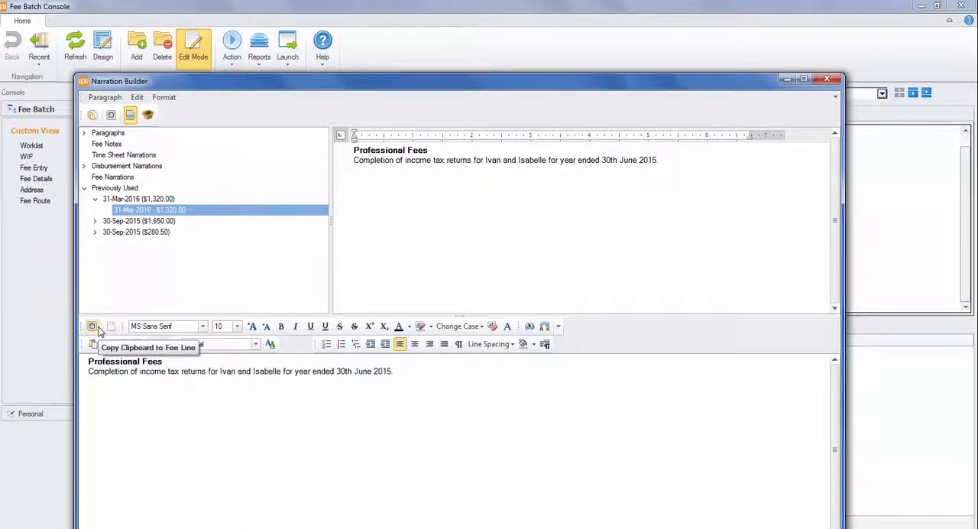
pyautogui.click(97, 329)
# Preview the draft tax invoice of the unposted fee from the Worklist, then close the preview
pyautogui.click(355, 115)
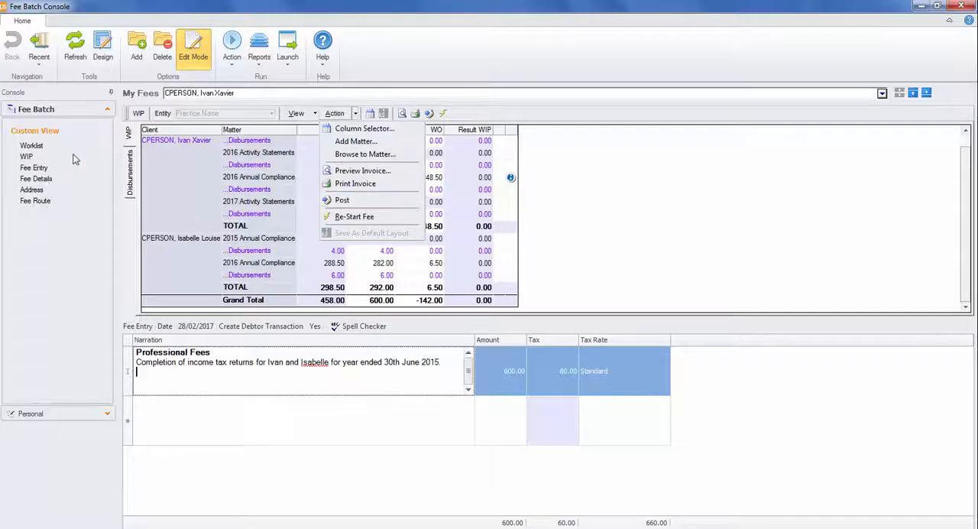
pyautogui.click(42, 153)
pyautogui.click(42, 150)
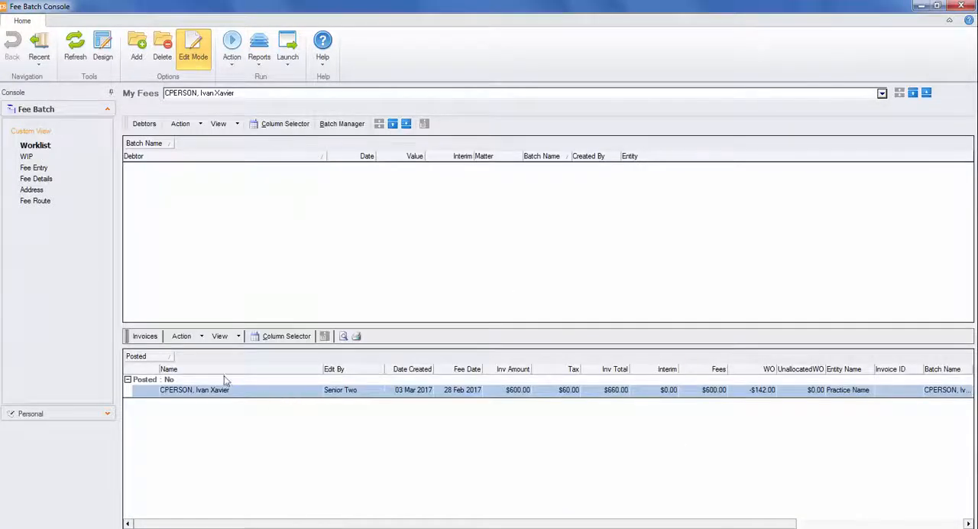
pyautogui.click(280, 393)
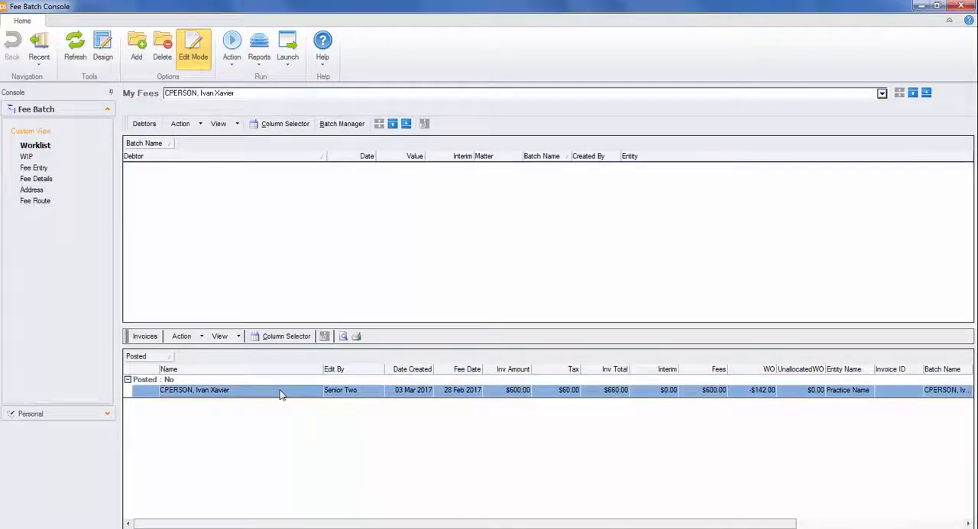
pyautogui.rightClick(280, 393)
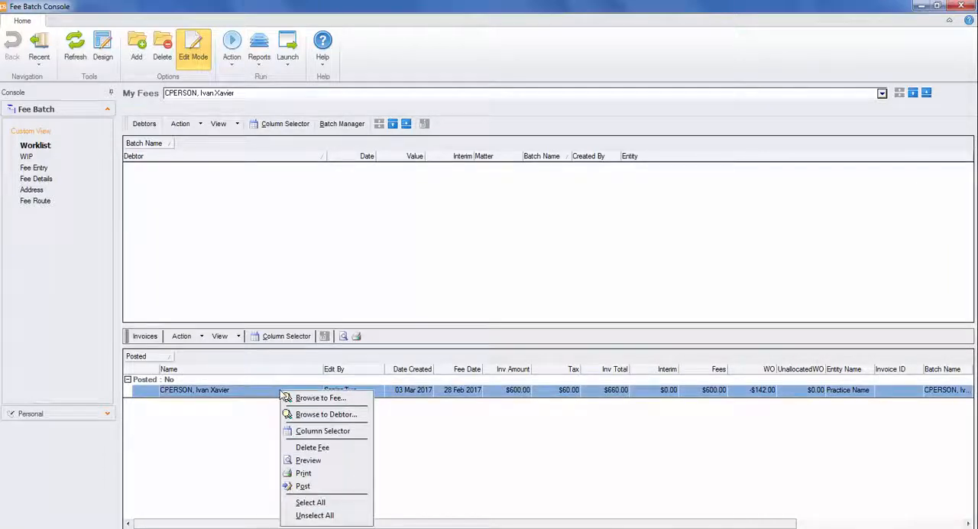
pyautogui.click(320, 462)
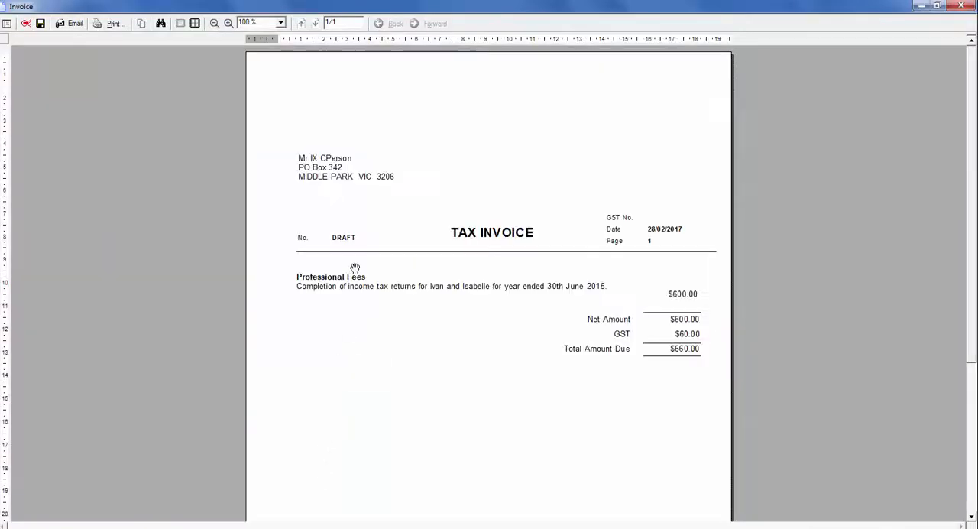
pyautogui.click(960, 6)
# Post the debtor's unposted $600.00 fee from the Worklist invoices and confirm the posting
pyautogui.rightClick(339, 392)
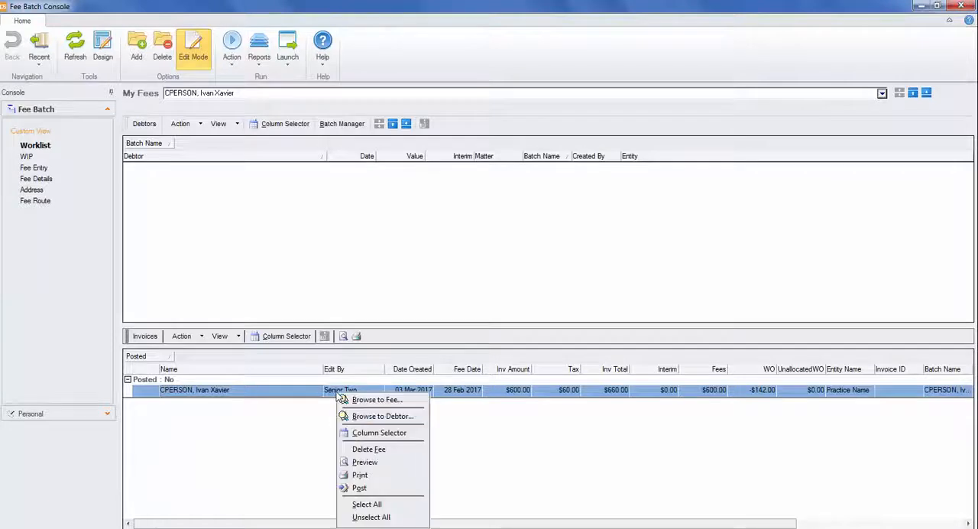
pyautogui.click(375, 487)
pyautogui.click(483, 316)
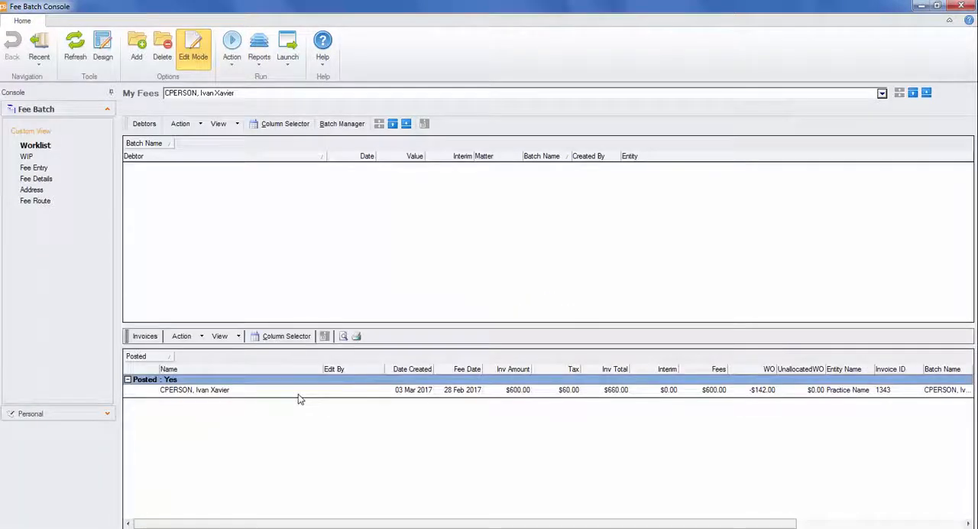
# Preview the final tax invoice of the posted fee, then close the preview
pyautogui.click(293, 394)
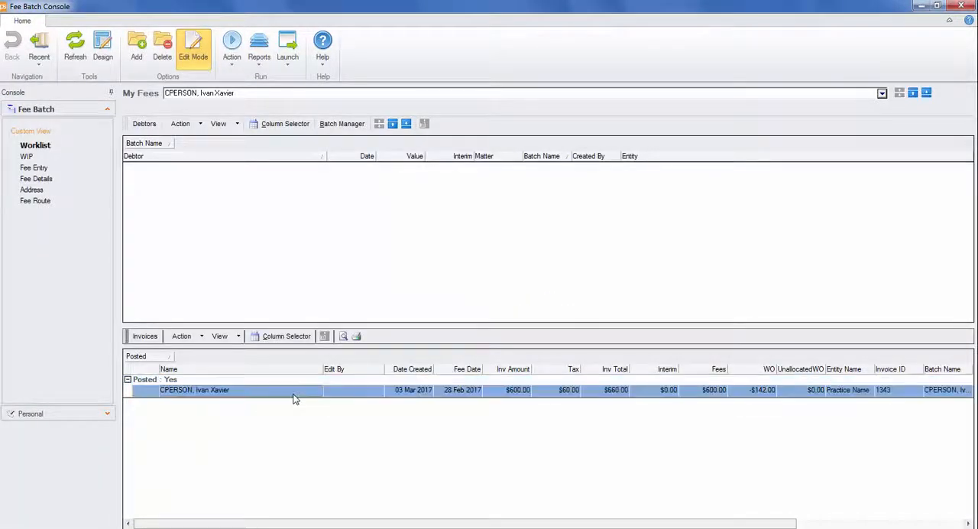
pyautogui.rightClick(294, 398)
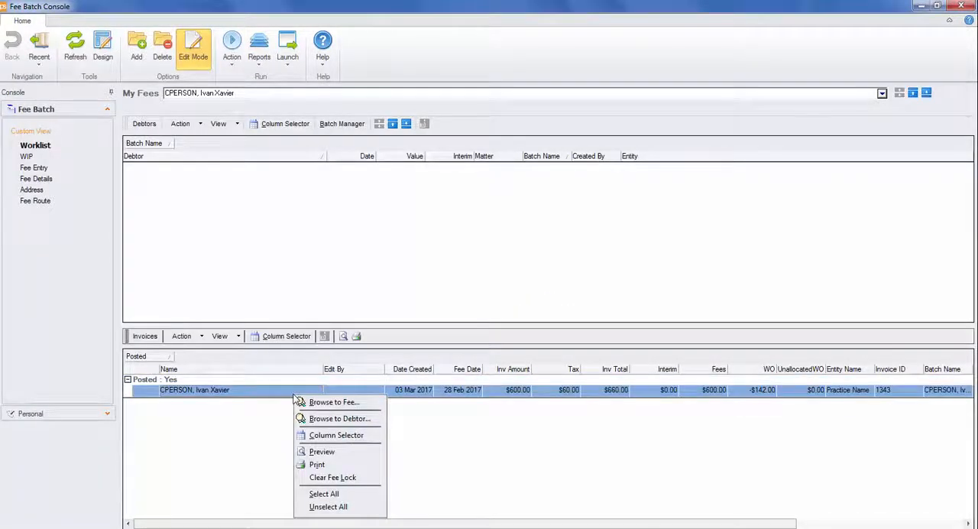
pyautogui.click(321, 452)
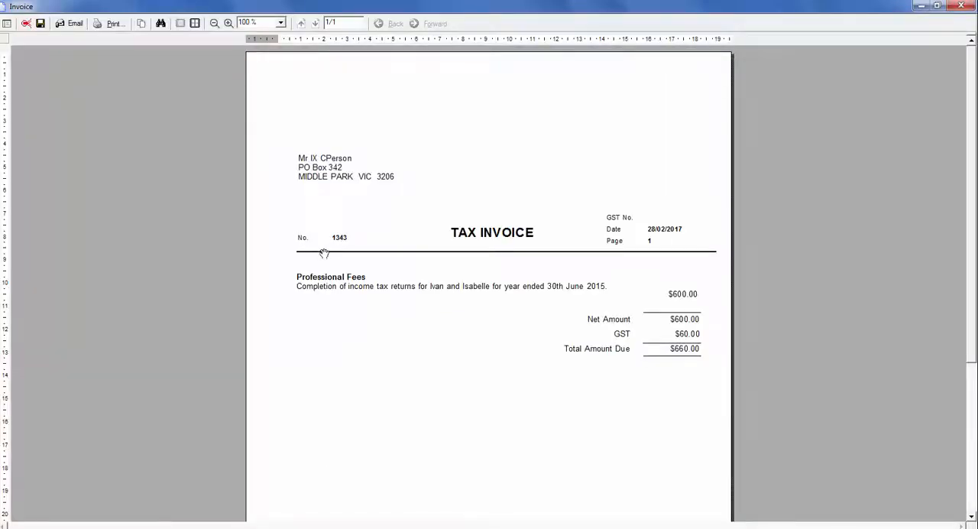
pyautogui.click(961, 6)
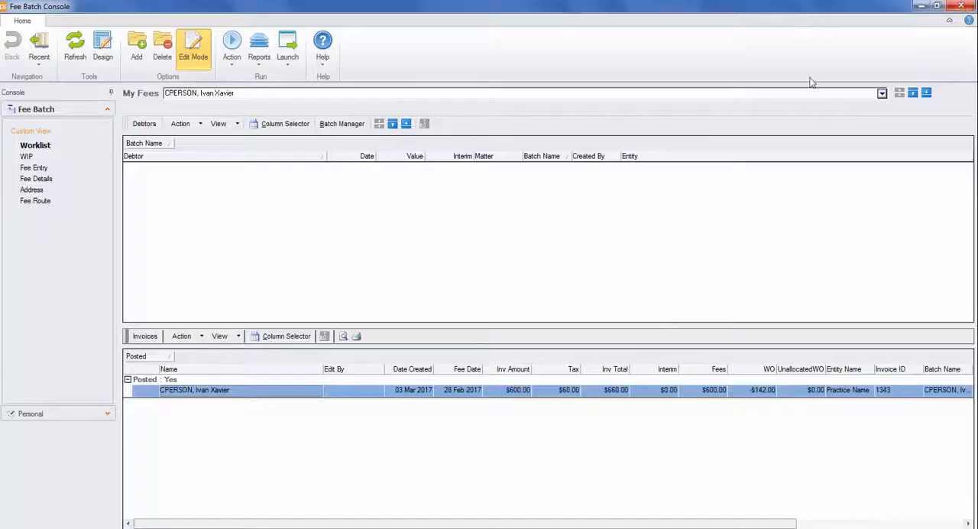
# Clear the fee lock on the posted invoice, agreeing to continue without printing it
pyautogui.rightClick(279, 393)
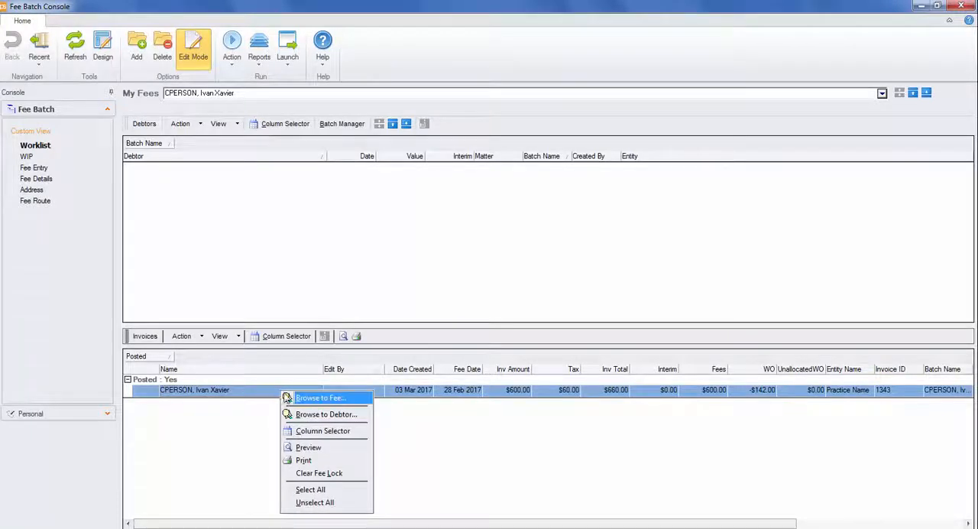
pyautogui.click(358, 474)
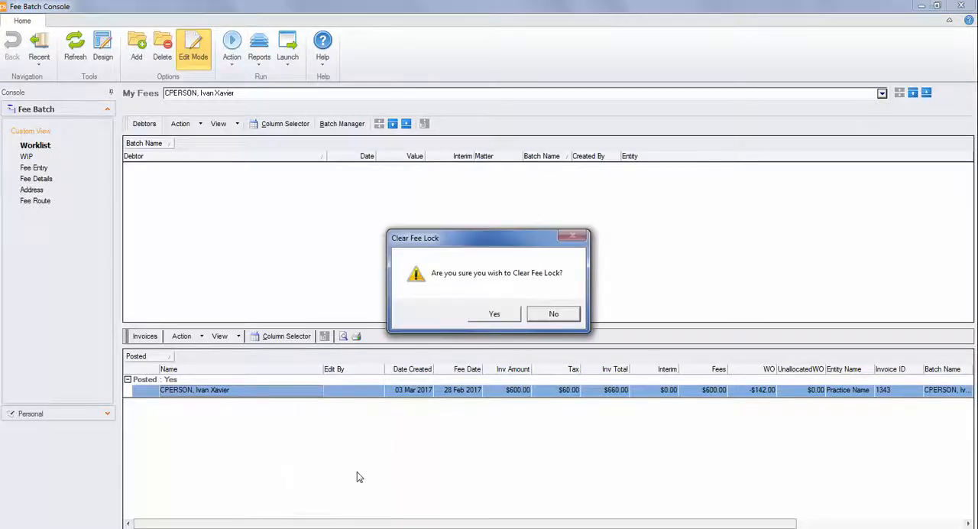
pyautogui.click(495, 319)
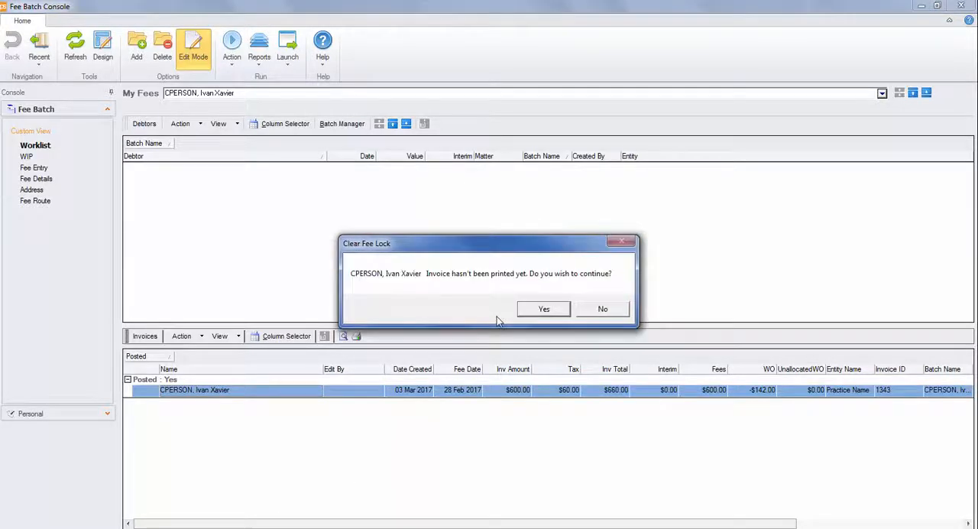
pyautogui.click(539, 310)
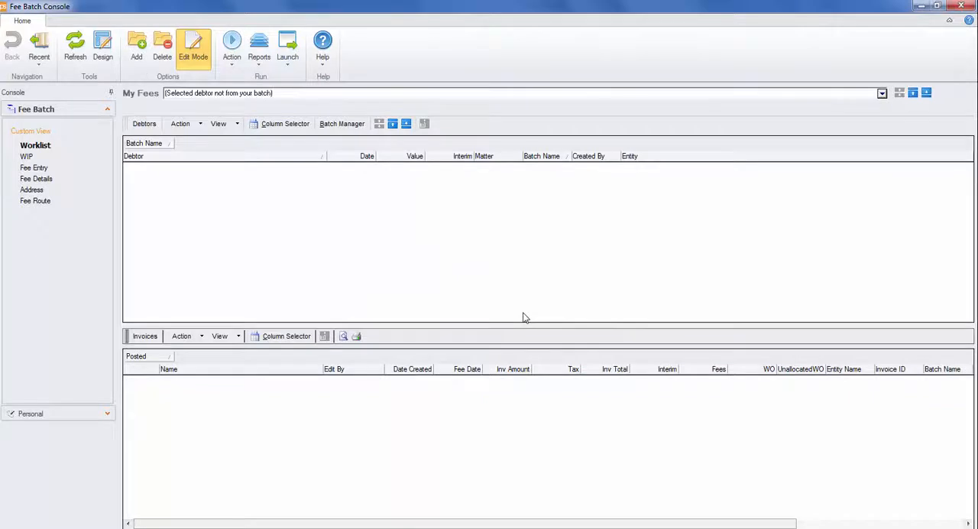